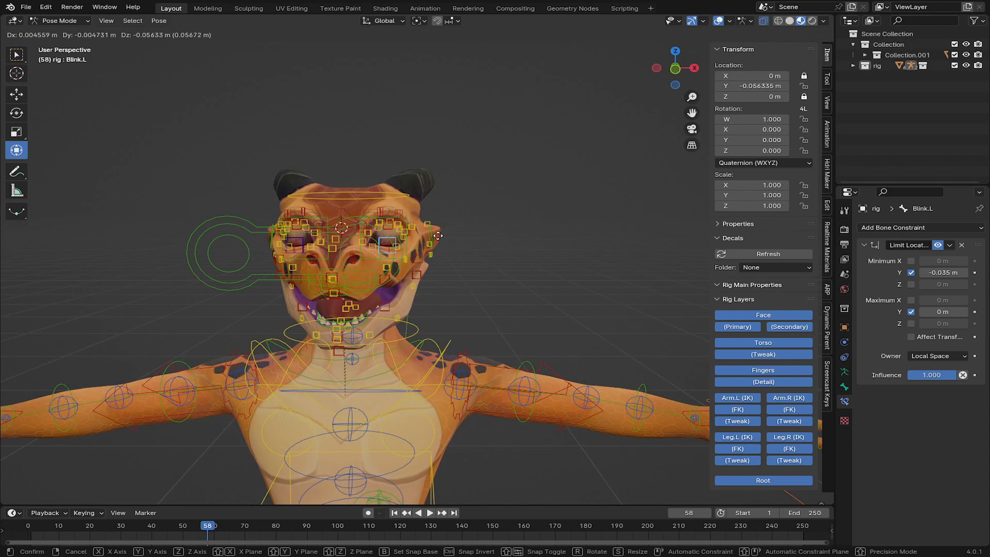
# Test the Blink.L control by moving it down and up to check how the left eyelid closes
pyautogui.click(437, 206)
pyautogui.click(407, 254)
pyautogui.press('g')
pyautogui.scroll(3, 377, 281)
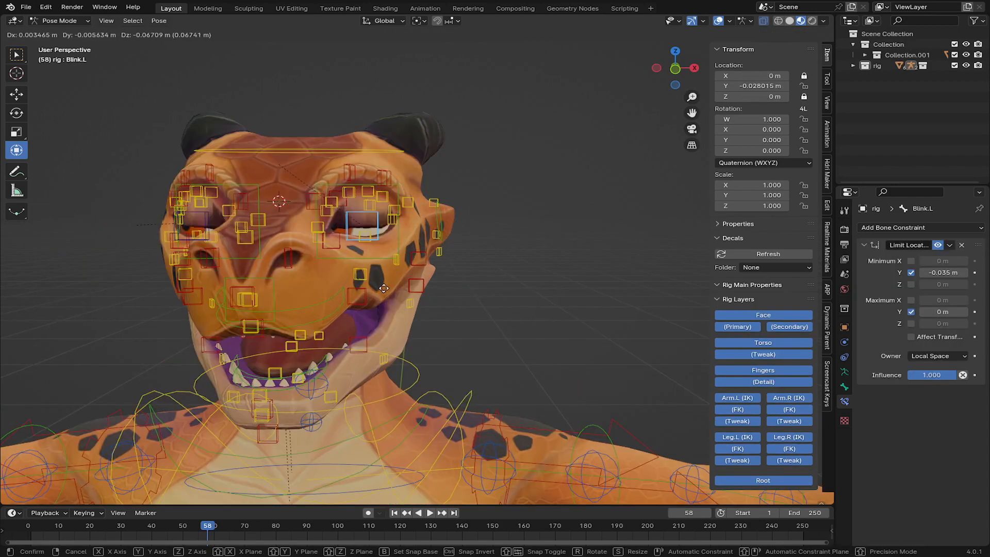
pyautogui.scroll(-3, 377, 281)
pyautogui.click(393, 242)
pyautogui.rightClick(391, 241)
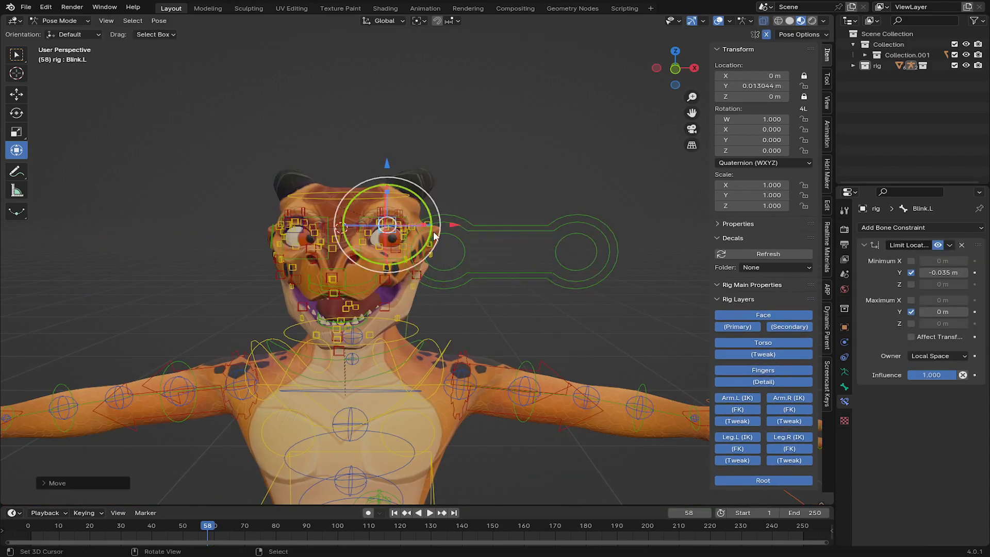
pyautogui.press('g')
pyautogui.click(454, 221)
pyautogui.scroll(-2, 441, 252)
pyautogui.moveTo(420, 343); pyautogui.dragTo(441, 334, button='middle')
pyautogui.rightClick(430, 414)
pyautogui.press('r')
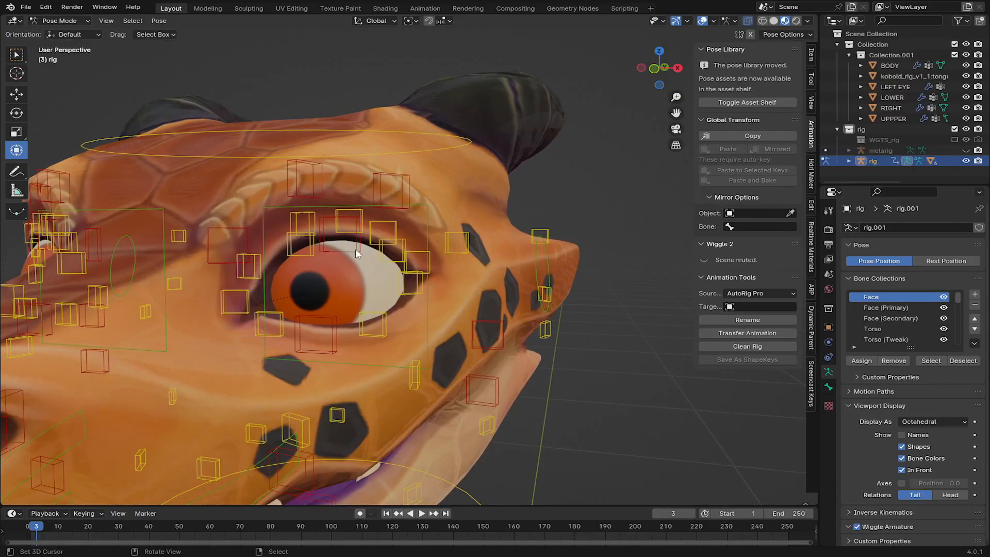
# Try lowering the left upper eyelid bone lid.T.L.002 over the eyeball, viewing it from the front and side
pyautogui.rightClick(353, 246)
pyautogui.moveTo(355, 248); pyautogui.dragTo(322, 249, button='middle')
pyautogui.press('g')
pyautogui.rightClick(523, 306)
pyautogui.moveTo(542, 304); pyautogui.dragTo(508, 301, button='middle')
pyautogui.press('g')
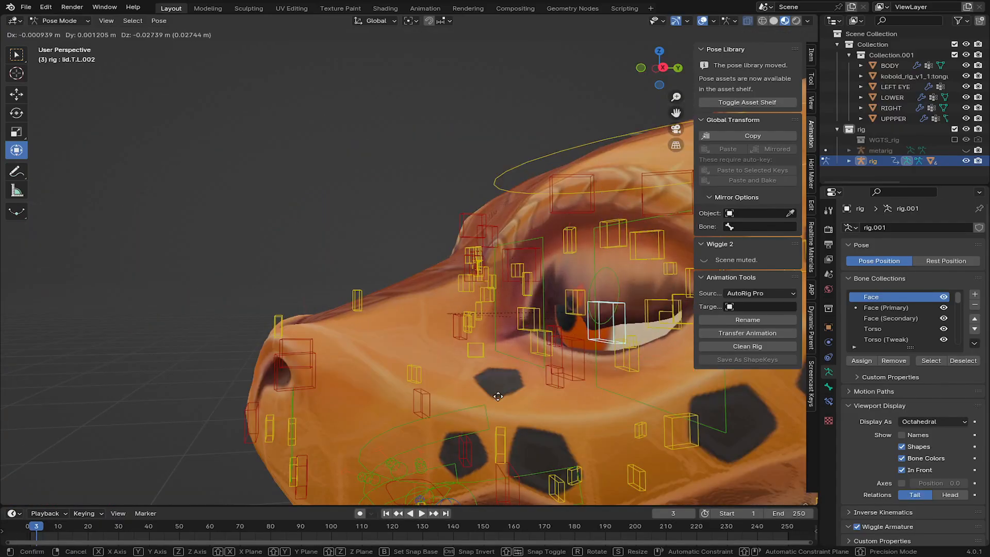
pyautogui.rightClick(526, 346)
pyautogui.keyDown('shift'); pyautogui.moveTo(614, 294); pyautogui.dragTo(528, 292, button='middle'); pyautogui.keyUp('shift')
pyautogui.press('g')
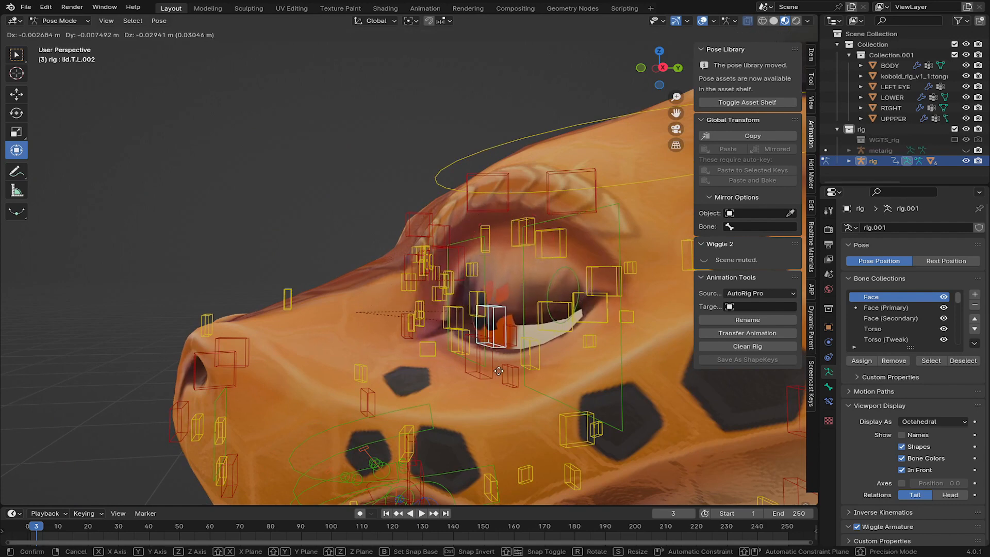
pyautogui.click(554, 327)
# Try lowering the neighbouring eyelid bone lid.T.L.001 toward the left eye's lower lid
pyautogui.rightClick(555, 309)
pyautogui.moveTo(528, 301); pyautogui.dragTo(556, 294, button='middle')
pyautogui.press('g')
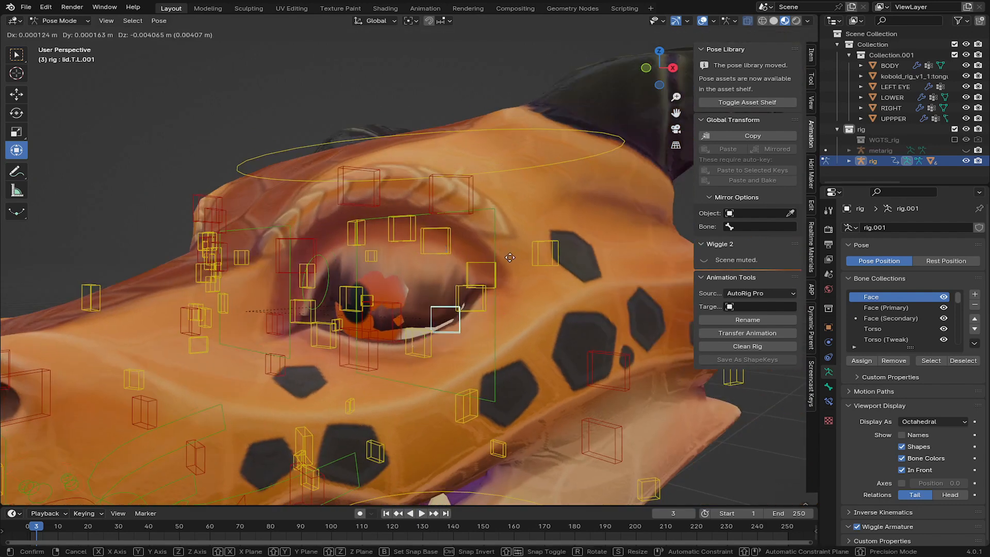
pyautogui.click(550, 318)
# Switch the rig armature to Object Mode and back to Pose Mode
pyautogui.hotkey('ctrl', 'Tab')
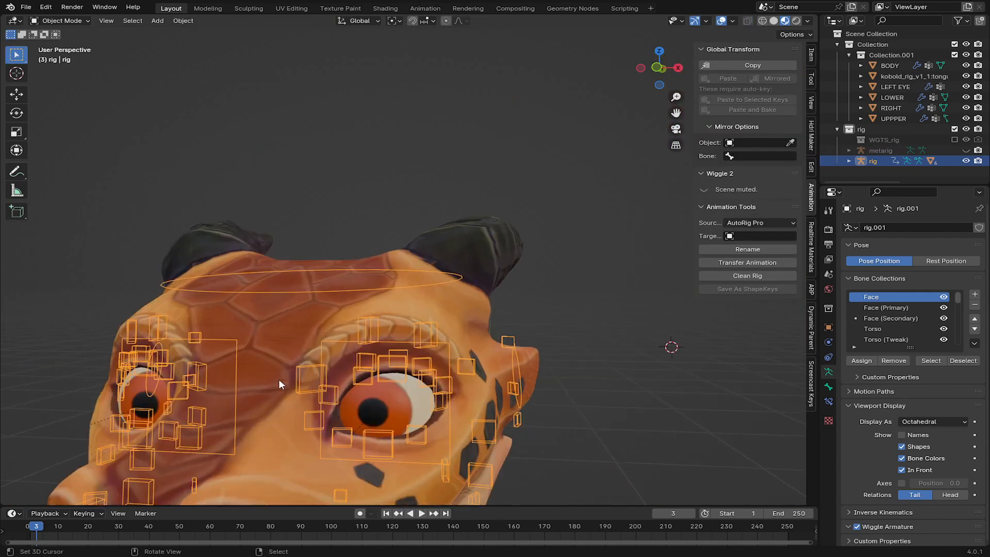
pyautogui.click(60, 19)
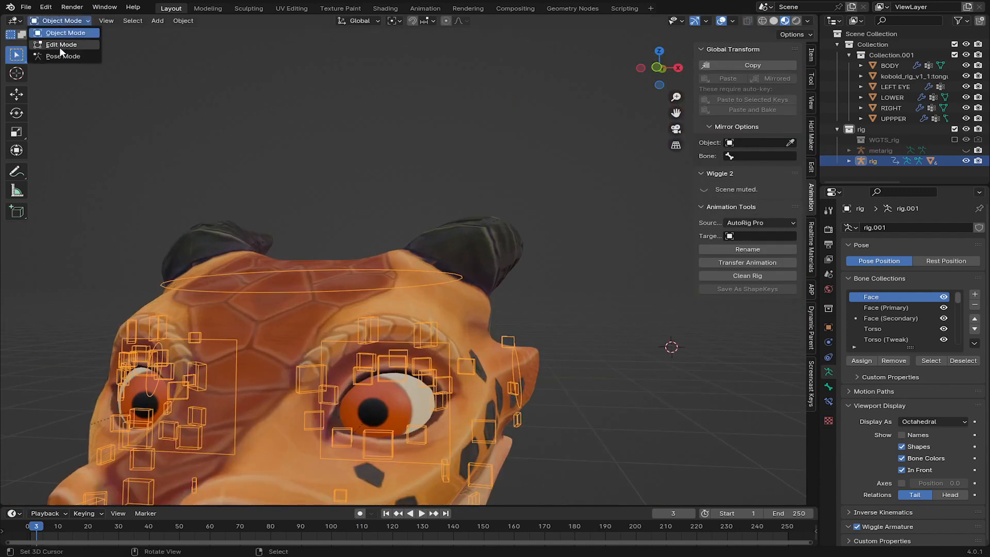
pyautogui.click(60, 48)
# Lower the left eye's upper lid bones, including lid.T.L.002, to bring the eyelid down over the eyeball
pyautogui.keyDown('shift'); pyautogui.moveTo(392, 381); pyautogui.dragTo(392, 223, button='middle'); pyautogui.keyUp('shift')
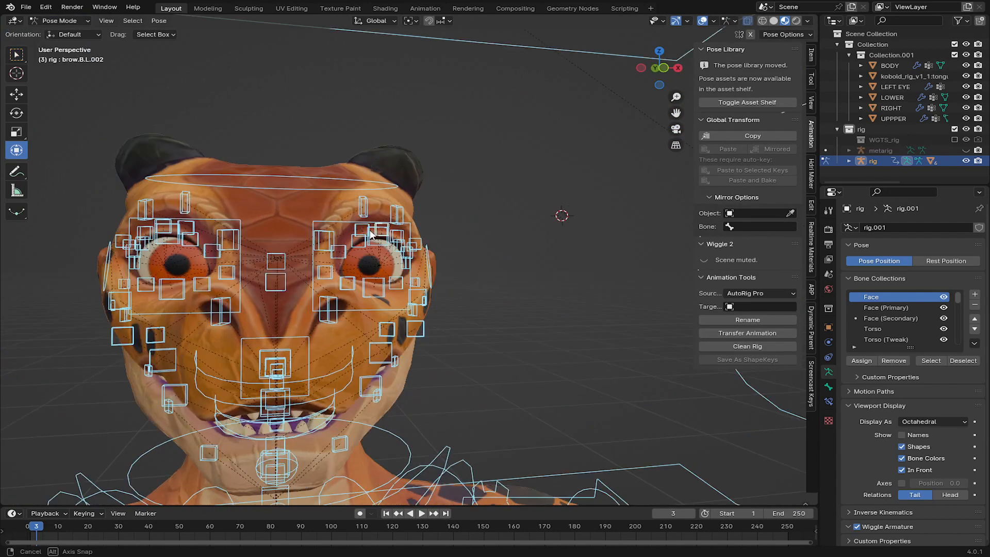
pyautogui.scroll(4, 370, 235)
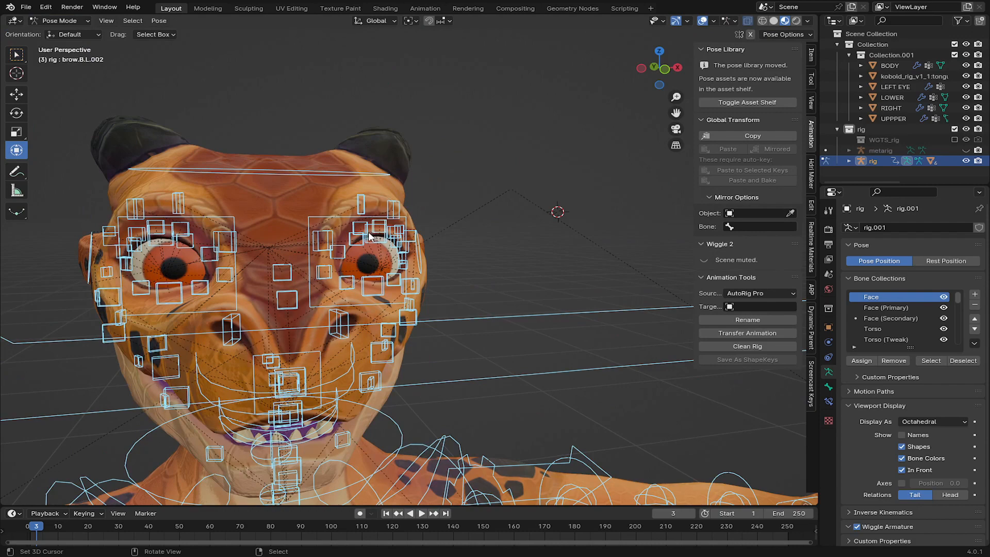
pyautogui.scroll(3, 369, 236)
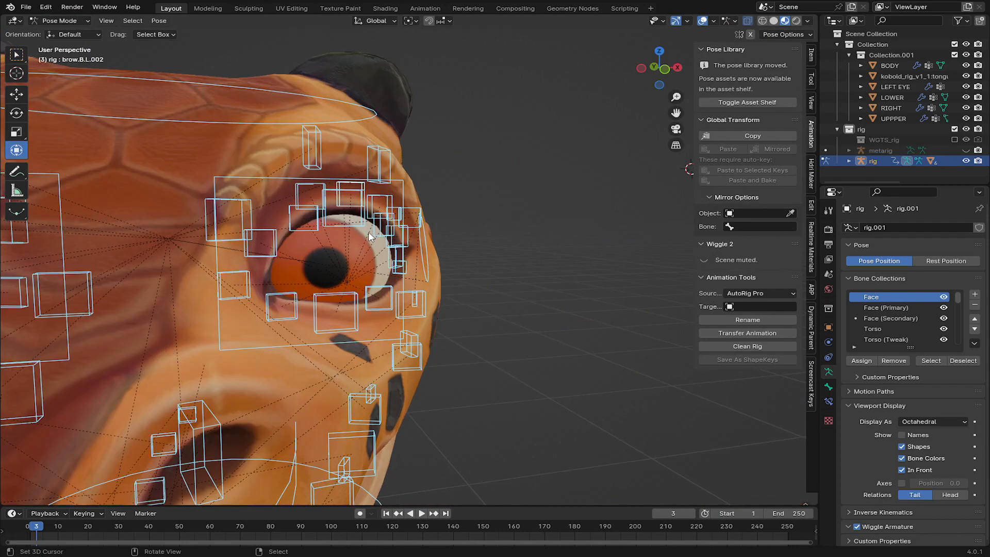
pyautogui.click(339, 232)
pyautogui.moveTo(338, 232); pyautogui.dragTo(258, 268, button='middle')
pyautogui.press('g')
pyautogui.press('z')
pyautogui.click(433, 217)
pyautogui.press('g')
pyautogui.click(191, 253)
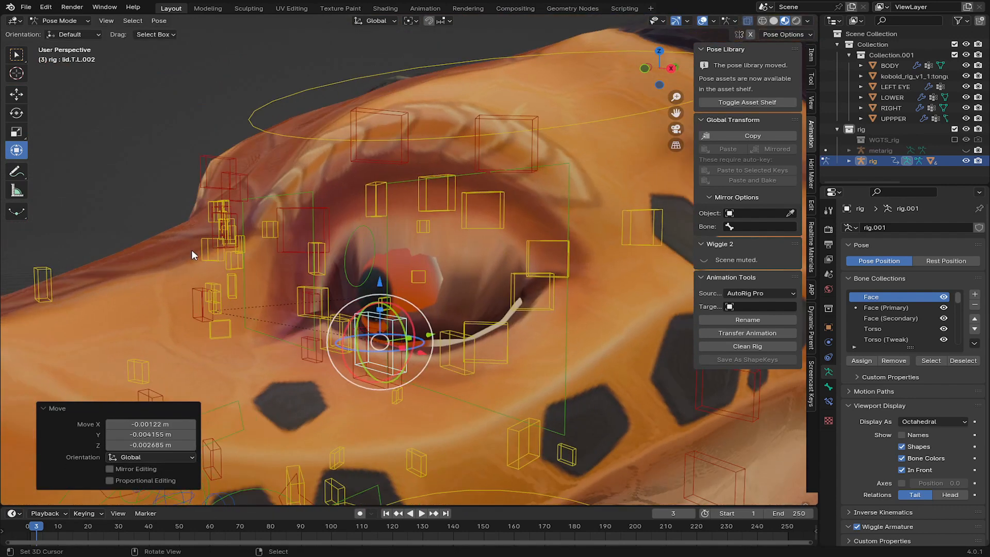
# In Object Mode, save the BODY mesh's Armature modifier as a shape key and rename that key BlinkL
pyautogui.moveTo(464, 155); pyautogui.dragTo(404, 189, button='middle')
pyautogui.hotkey('ctrl', 'Tab')
pyautogui.scroll(-3, 575, 86)
pyautogui.click(495, 196)
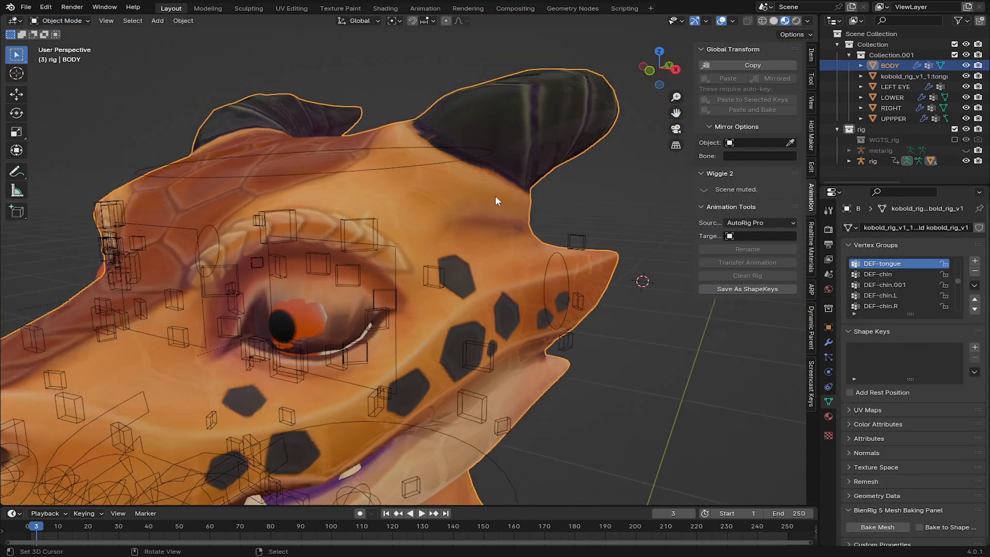
pyautogui.click(831, 341)
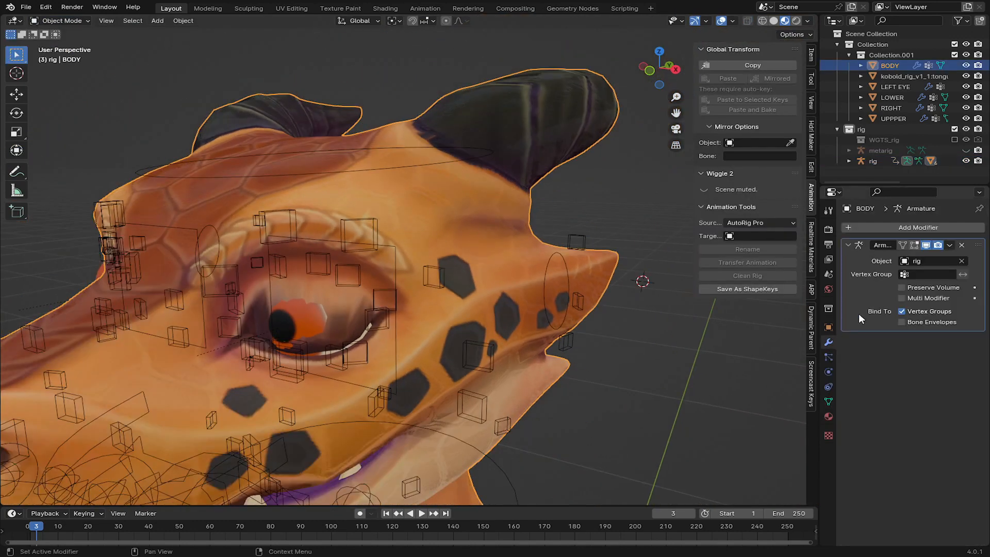
pyautogui.click(951, 245)
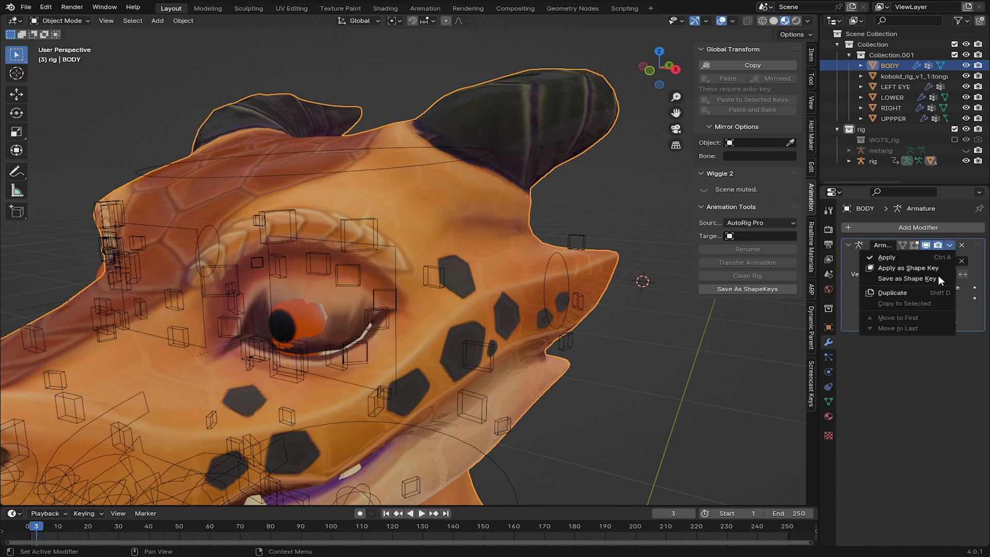
pyautogui.click(905, 281)
pyautogui.click(828, 401)
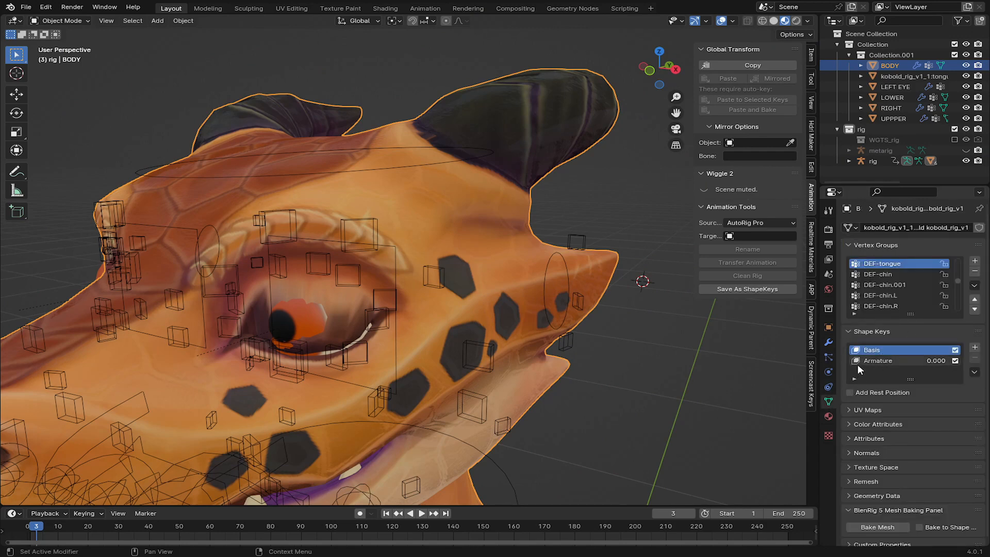
pyautogui.doubleClick(878, 361)
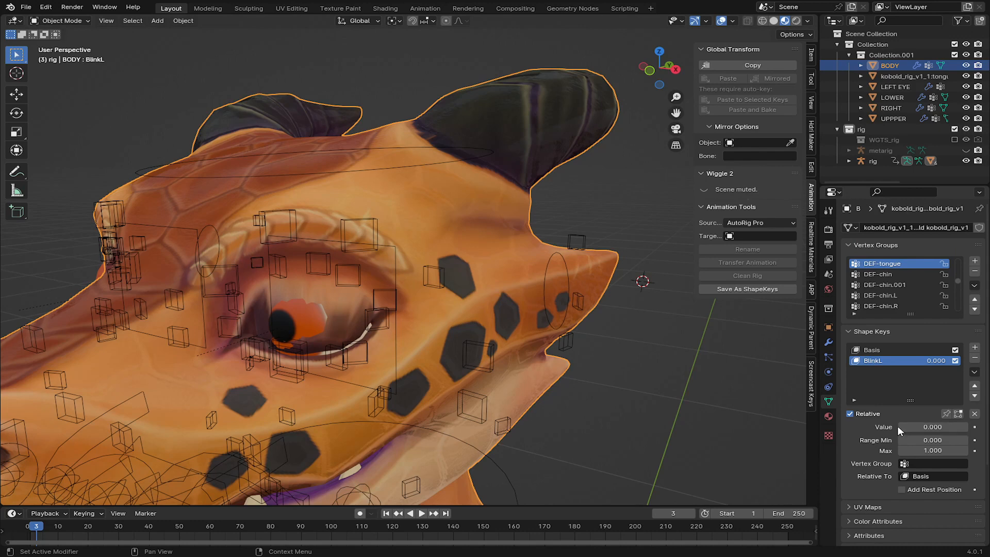
# Clear the location of all the rig's bones in Pose Mode
pyautogui.keyDown('shift'); pyautogui.click(373, 240); pyautogui.keyUp('shift')
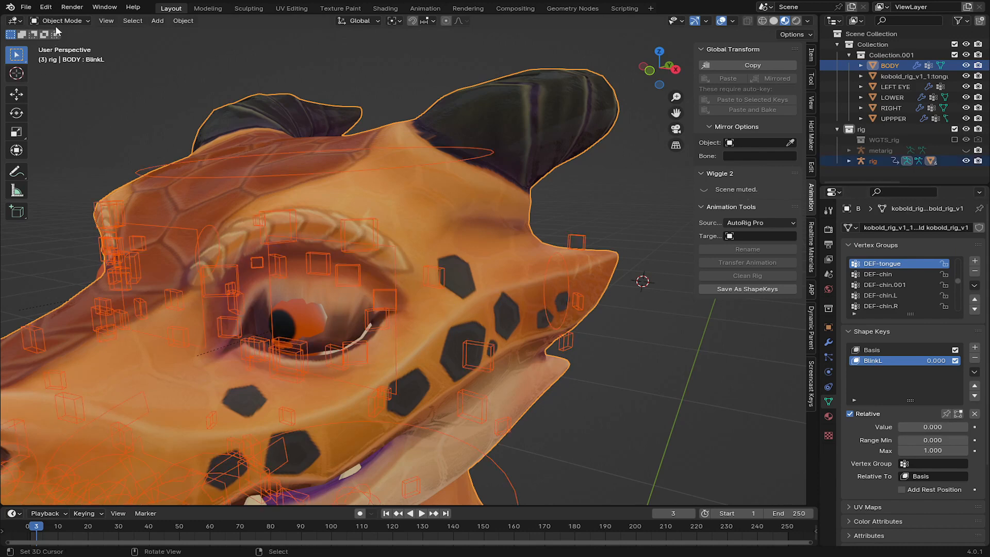
pyautogui.hotkey('ctrl', 'Tab')
pyautogui.press('a')
pyautogui.hotkey('alt', 'g')
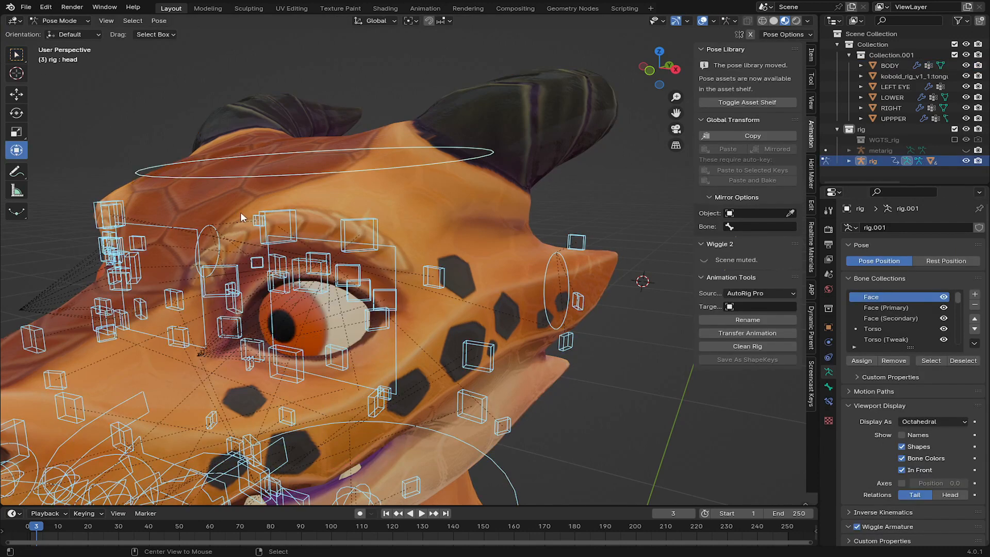
# Select the BODY mesh in Object Mode and set the BlinkL shape key value to 1.000
pyautogui.rightClick(491, 212)
pyautogui.moveTo(359, 279); pyautogui.dragTo(395, 247, button='middle')
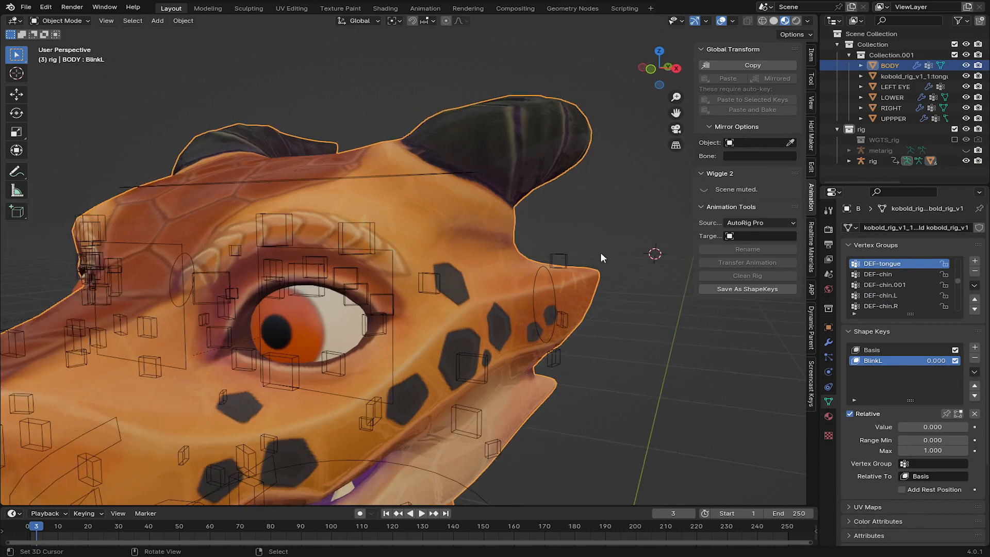
pyautogui.moveTo(932, 427); pyautogui.dragTo(964, 427)
pyautogui.moveTo(392, 247); pyautogui.dragTo(335, 252, button='middle')
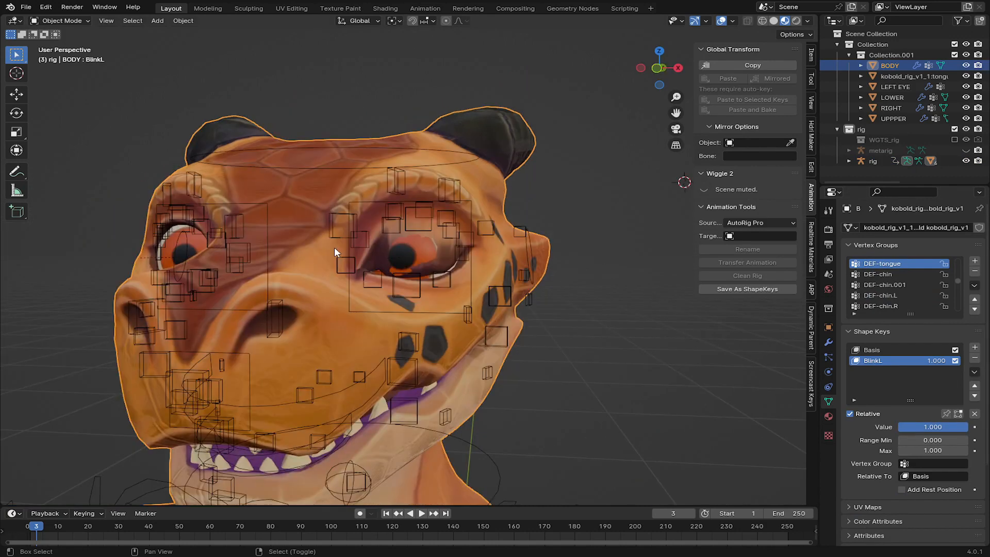
# Hide the rig and switch the BODY mesh to Sculpt Mode
pyautogui.click(398, 215)
pyautogui.hotkey('ctrl', 'Tab')
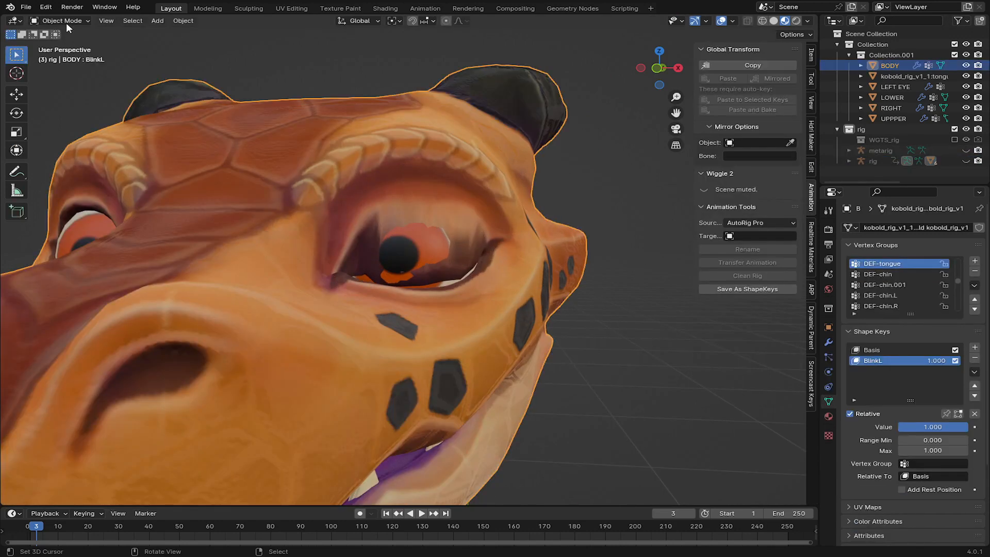
pyautogui.click(66, 22)
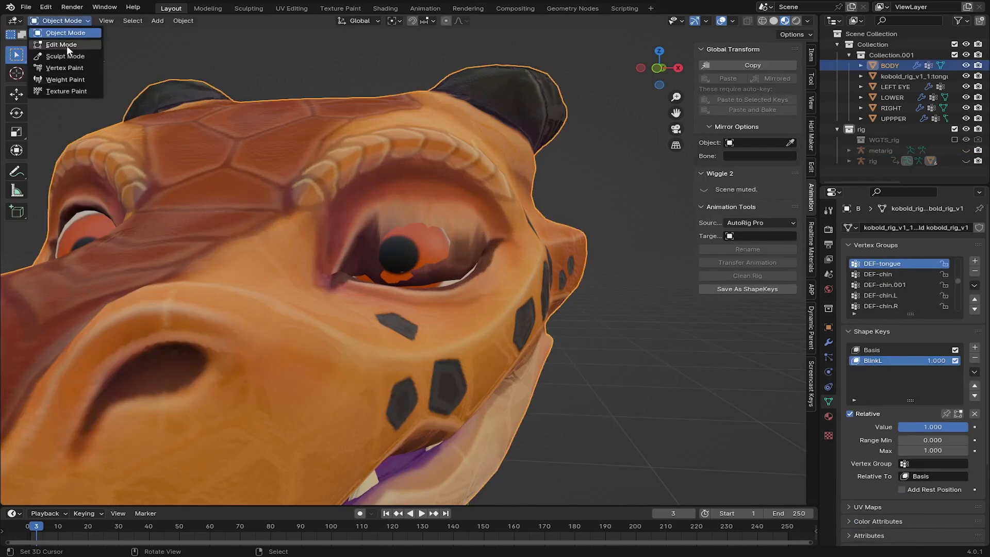
pyautogui.click(67, 60)
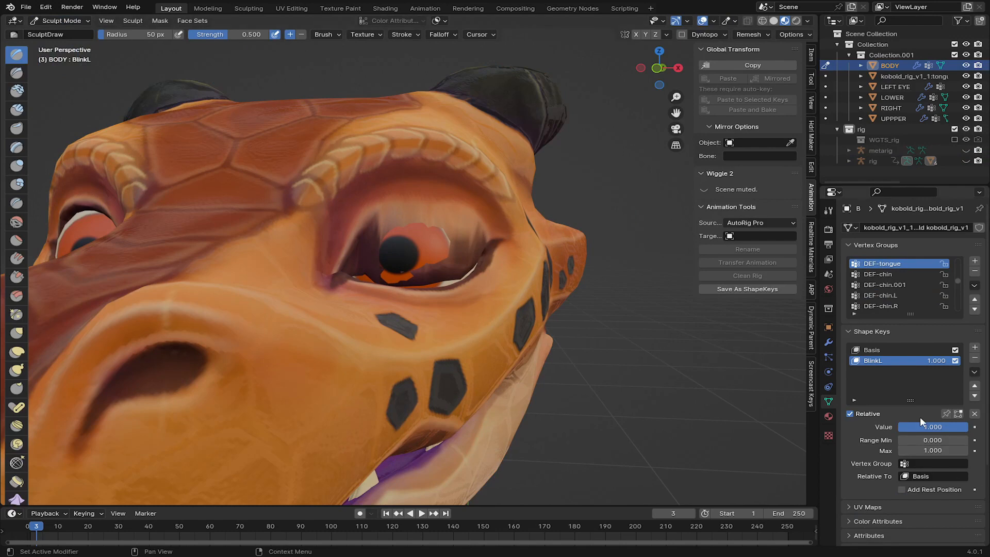
# Choose the Grab brush and turn on the wireframe overlay over the left eye area
pyautogui.moveTo(518, 237); pyautogui.dragTo(464, 258, button='middle')
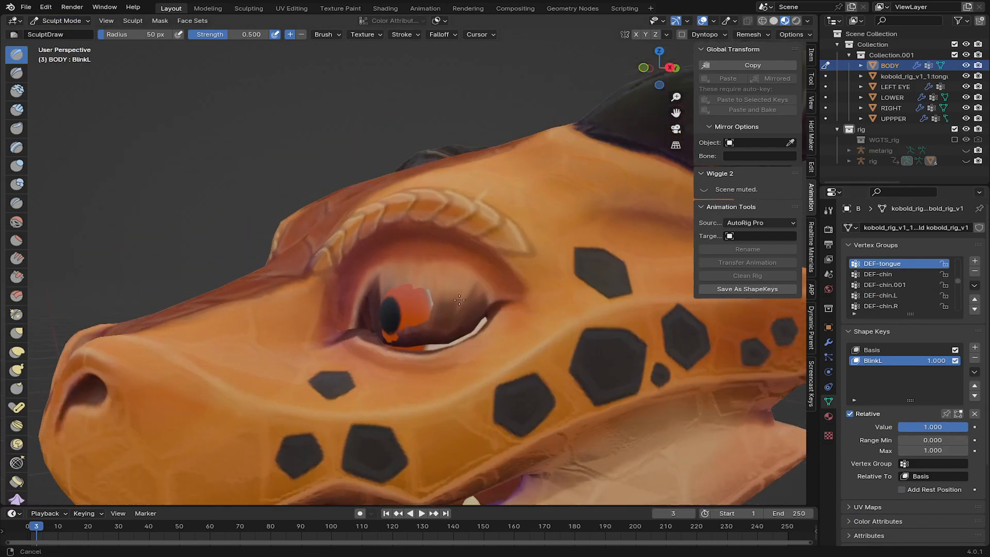
pyautogui.scroll(5, 412, 288)
pyautogui.press('g')
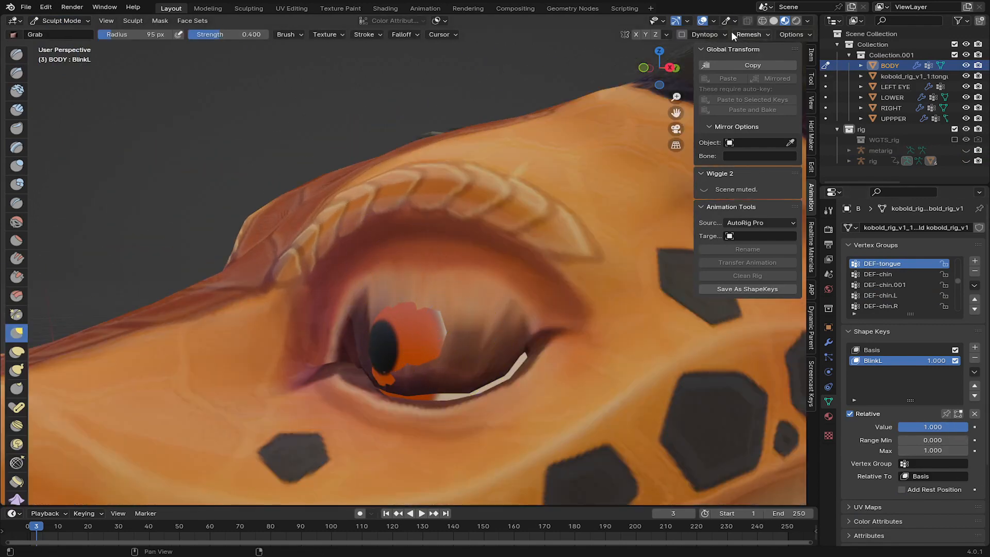
pyautogui.click(713, 22)
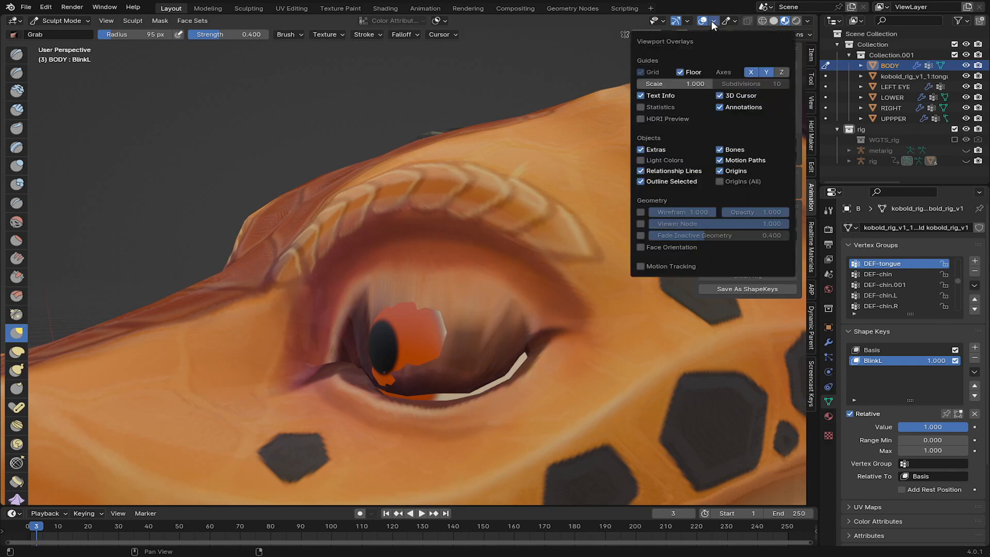
pyautogui.click(641, 211)
# Set the Grab brush radius to 139 px and pull the left upper eyelid outward so it covers the eyeball
pyautogui.scroll(4, 435, 283)
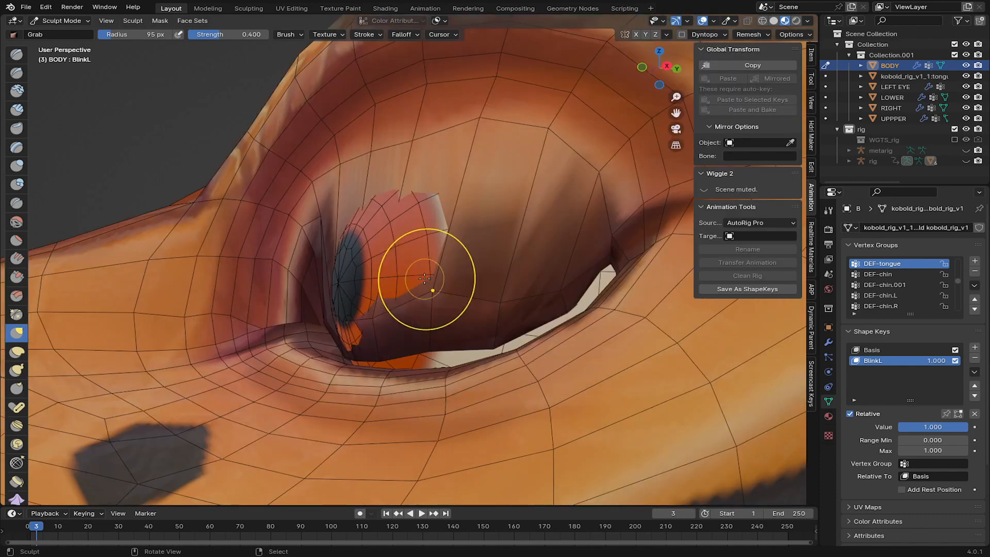
pyautogui.press('f')
pyautogui.click(511, 298)
pyautogui.moveTo(415, 206)
pyautogui.mouseDown(button='middle')
pyautogui.moveTo(428, 231)
pyautogui.moveTo(417, 210)
pyautogui.mouseUp(button='middle')
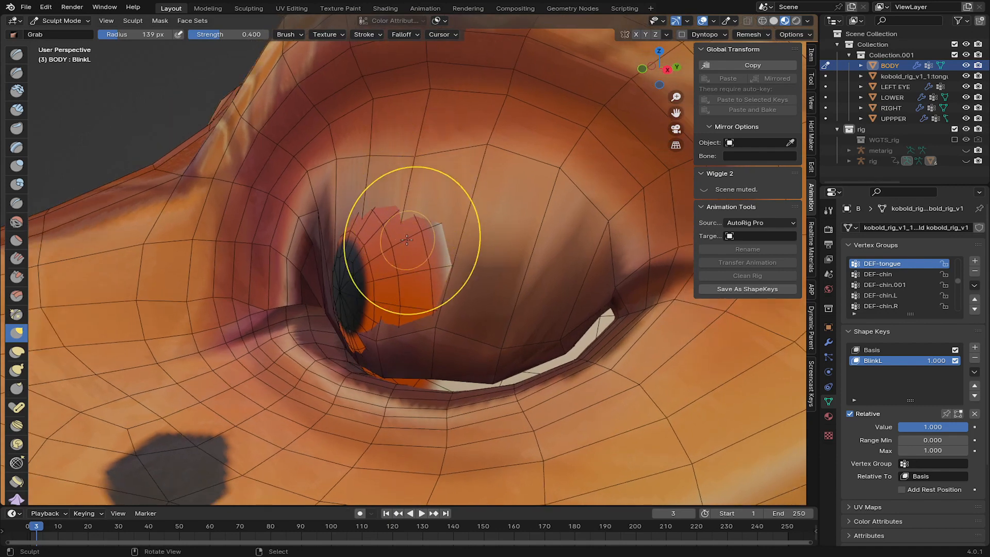
pyautogui.moveTo(395, 235); pyautogui.dragTo(378, 238)
pyautogui.moveTo(384, 238); pyautogui.dragTo(359, 236, button='middle')
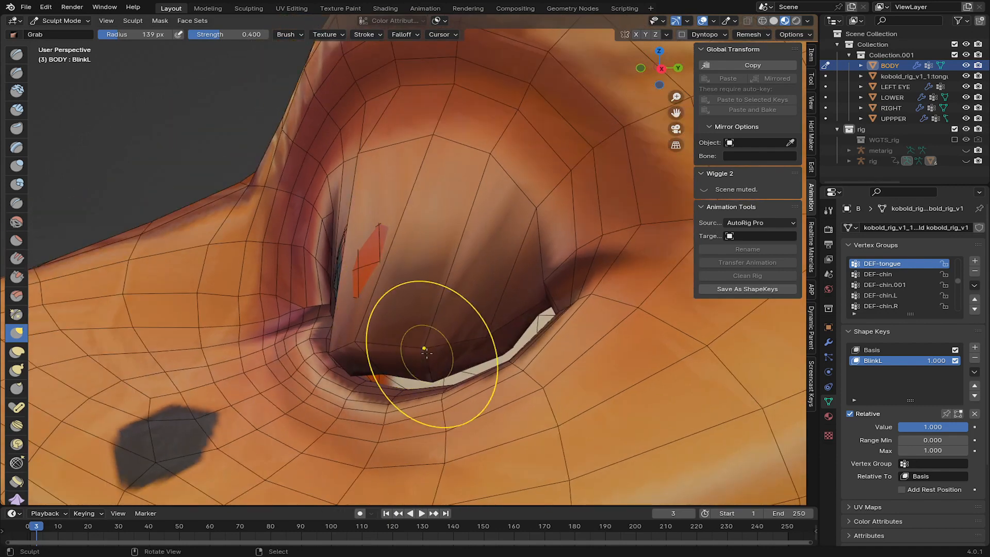
pyautogui.moveTo(397, 247); pyautogui.dragTo(377, 250)
pyautogui.moveTo(346, 242); pyautogui.dragTo(415, 258, button='middle')
pyautogui.moveTo(313, 248)
pyautogui.mouseDown(button='middle')
pyautogui.moveTo(384, 253)
pyautogui.moveTo(361, 250)
pyautogui.mouseUp(button='middle')
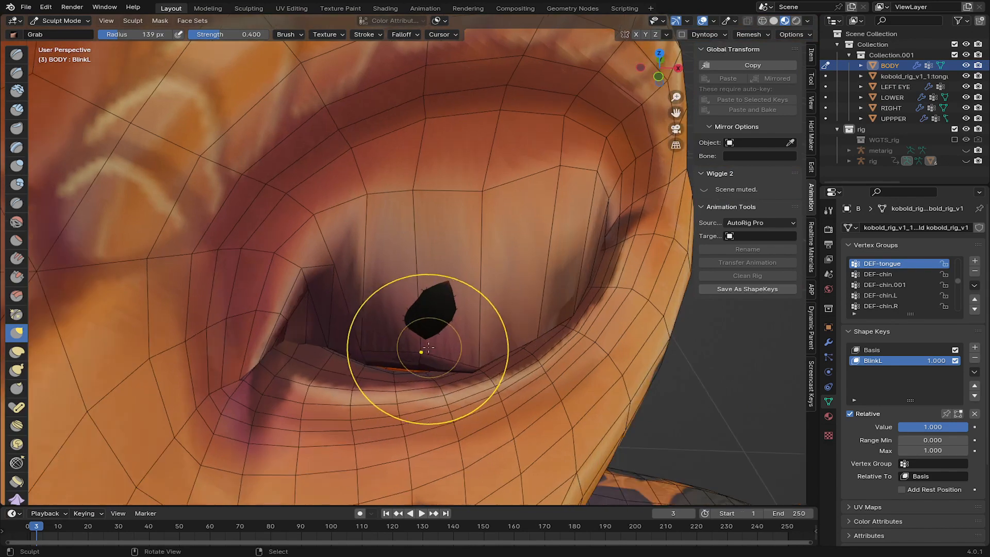
pyautogui.moveTo(426, 351)
pyautogui.keyDown('shift'); pyautogui.mouseDown()
pyautogui.moveTo(418, 338)
pyautogui.moveTo(427, 346)
pyautogui.mouseUp(); pyautogui.keyUp('shift')
# Set the Grab brush radius to 68 px and reshape the upper eyelid's lower edge to meet the lower lid
pyautogui.moveTo(430, 351); pyautogui.dragTo(392, 320, button='middle')
pyautogui.scroll(5, 364, 298)
pyautogui.press('f')
pyautogui.click(364, 298)
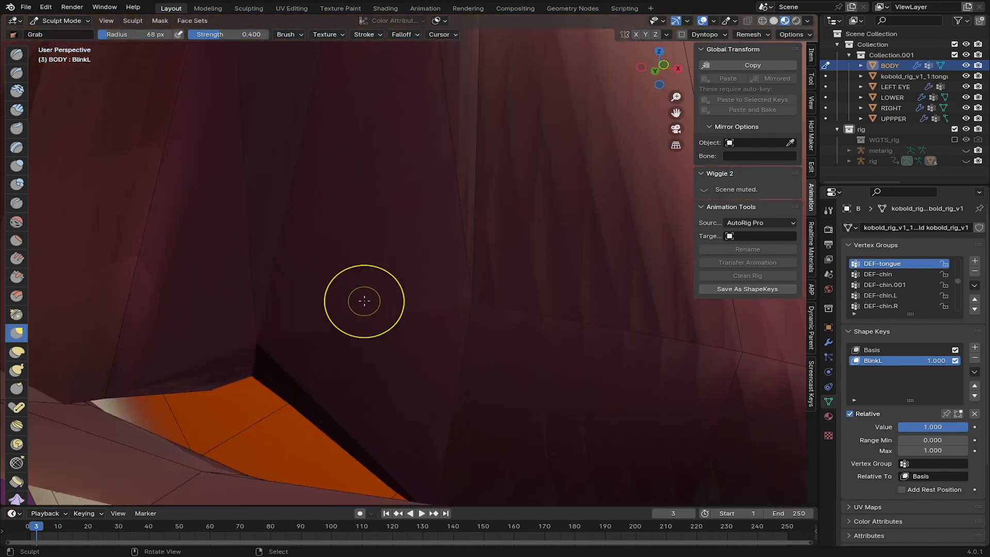
pyautogui.moveTo(276, 342)
pyautogui.mouseDown(button='middle')
pyautogui.moveTo(269, 371)
pyautogui.moveTo(218, 294)
pyautogui.moveTo(338, 384)
pyautogui.mouseUp(button='middle')
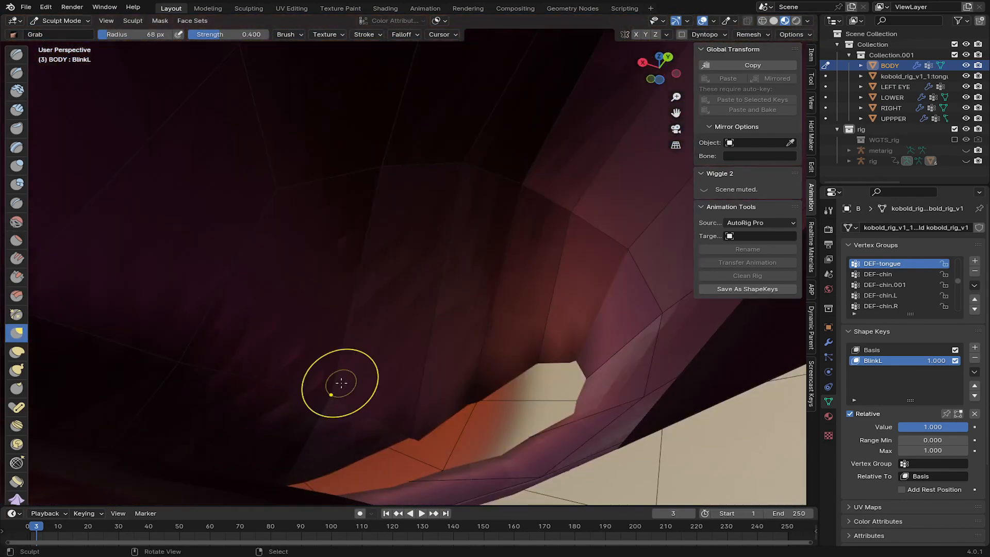
pyautogui.moveTo(408, 488)
pyautogui.mouseDown(button='middle')
pyautogui.moveTo(383, 353)
pyautogui.moveTo(267, 346)
pyautogui.mouseUp(button='middle')
pyautogui.moveTo(347, 391); pyautogui.dragTo(323, 441)
pyautogui.moveTo(332, 417)
pyautogui.mouseDown(button='middle')
pyautogui.moveTo(453, 376)
pyautogui.moveTo(332, 379)
pyautogui.mouseUp(button='middle')
pyautogui.moveTo(335, 387); pyautogui.dragTo(342, 367)
# Pull the left upper eyelid's lower edge near the eye's corners into place against the lower lid with the Grab brush
pyautogui.moveTo(343, 367); pyautogui.dragTo(547, 319, button='middle')
pyautogui.moveTo(577, 304); pyautogui.dragTo(572, 286)
pyautogui.moveTo(573, 286); pyautogui.dragTo(540, 332, button='middle')
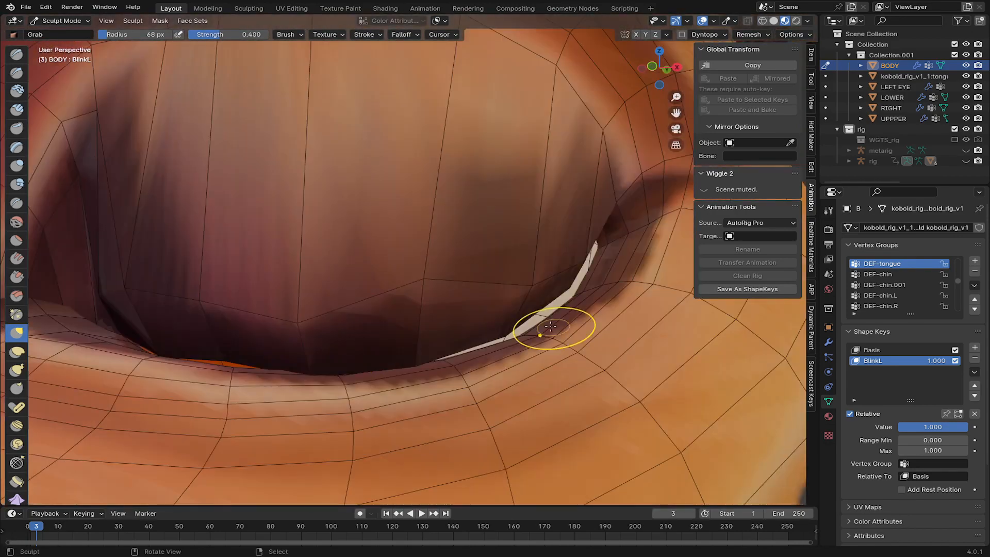
pyautogui.moveTo(541, 331); pyautogui.dragTo(533, 315)
pyautogui.moveTo(534, 314); pyautogui.dragTo(572, 268, button='middle')
pyautogui.moveTo(575, 265); pyautogui.dragTo(570, 256)
pyautogui.moveTo(570, 255); pyautogui.dragTo(534, 253, button='middle')
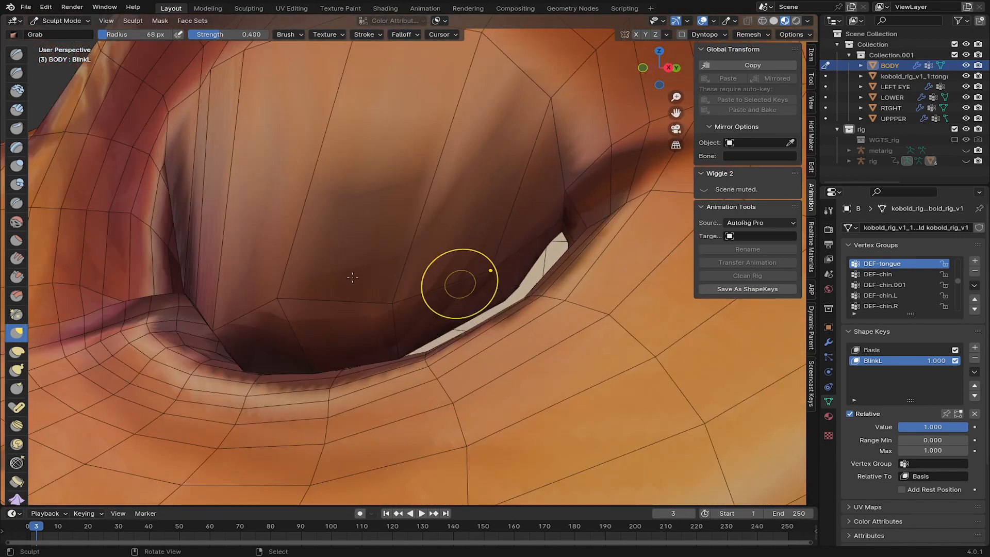
# In Edit Mode, move two upper-eyelid edge vertices on the outer half of the left eye onto the lower lid
pyautogui.scroll(-3, 353, 277)
pyautogui.moveTo(345, 278)
pyautogui.mouseDown(button='middle')
pyautogui.moveTo(394, 261)
pyautogui.moveTo(365, 283)
pyautogui.moveTo(419, 280)
pyautogui.moveTo(540, 311)
pyautogui.mouseUp(button='middle')
pyautogui.scroll(2, 395, 261)
pyautogui.scroll(2, 364, 283)
pyautogui.press('Tab')
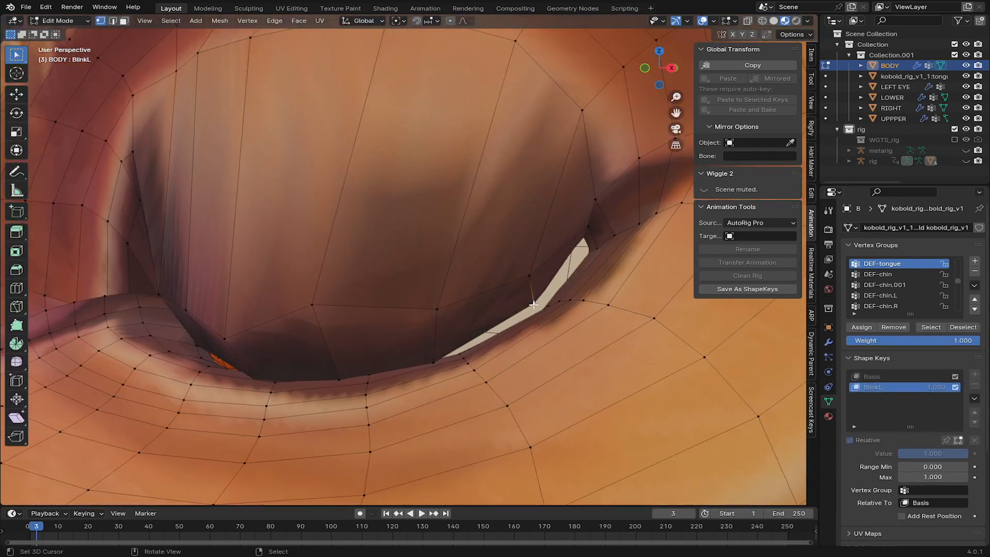
pyautogui.press('g')
pyautogui.click(541, 315)
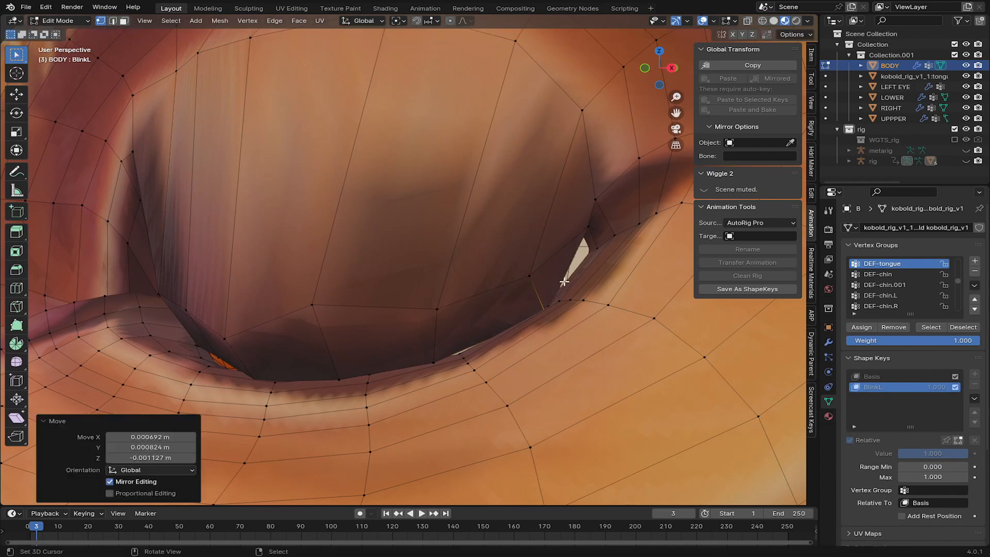
pyautogui.moveTo(541, 315); pyautogui.dragTo(543, 283, button='middle')
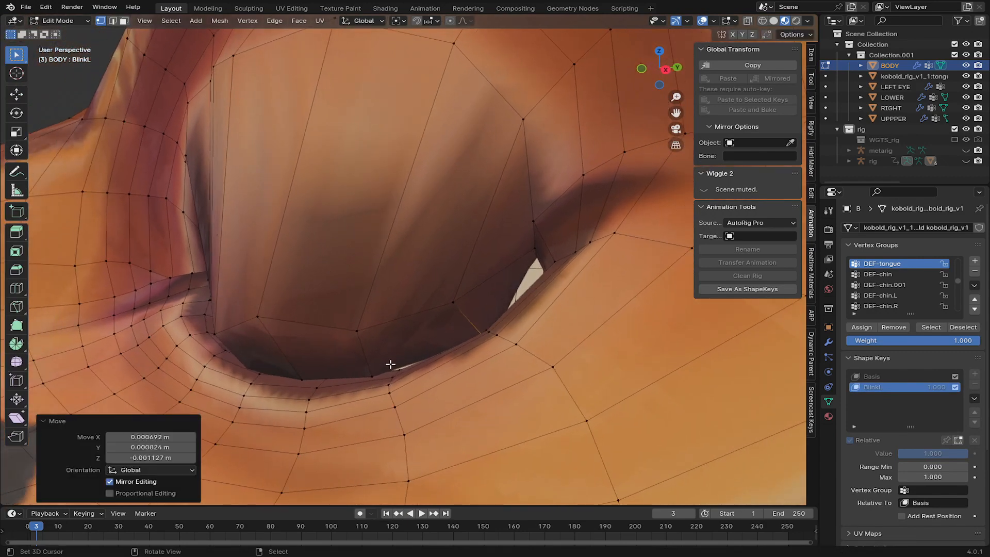
pyautogui.rightClick(373, 374)
pyautogui.moveTo(373, 373); pyautogui.dragTo(453, 343, button='middle')
pyautogui.press('g')
pyautogui.click(454, 348)
# Move three lid-edge vertices near the left eye's inner corner to narrow the gap between the lids
pyautogui.moveTo(235, 376); pyautogui.dragTo(330, 364, button='middle')
pyautogui.rightClick(257, 367)
pyautogui.press('g')
pyautogui.click(256, 373)
pyautogui.rightClick(333, 361)
pyautogui.press('g')
pyautogui.click(339, 355)
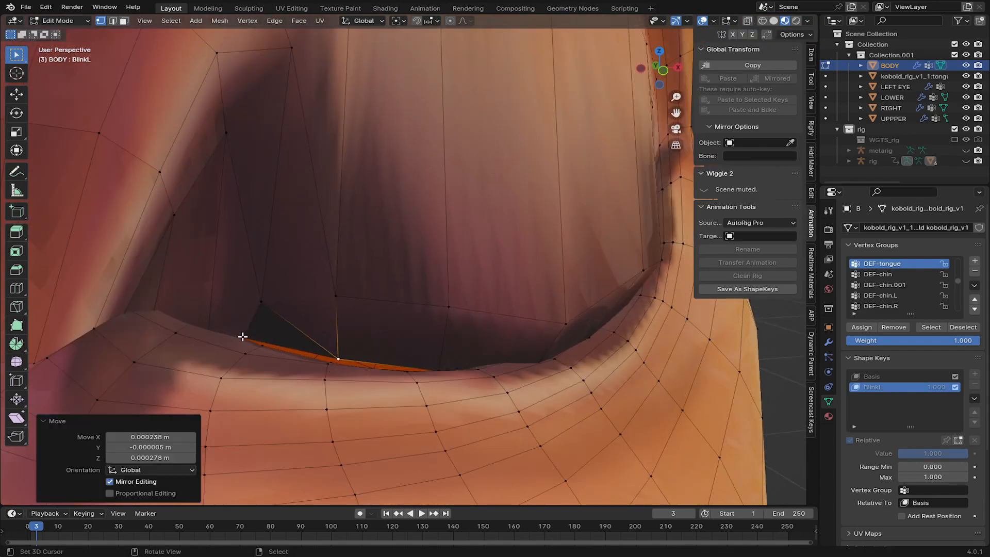
pyautogui.rightClick(242, 337)
pyautogui.press('g')
pyautogui.click(241, 333)
# Reposition two more lid vertices along the inner half of the left eye so the lid edges overlap
pyautogui.moveTo(84, 304); pyautogui.dragTo(15, 299, button='middle')
pyautogui.rightClick(150, 294)
pyautogui.moveTo(150, 294); pyautogui.dragTo(303, 294, button='middle')
pyautogui.press('g')
pyautogui.click(292, 346)
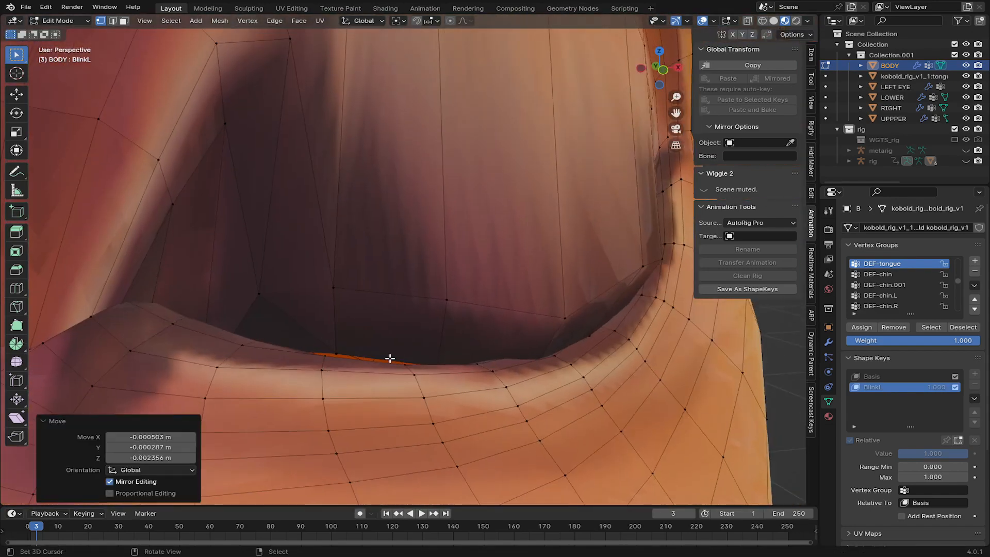
pyautogui.rightClick(401, 362)
pyautogui.moveTo(401, 362); pyautogui.dragTo(427, 288, button='middle')
pyautogui.press('g')
pyautogui.click(420, 352)
pyautogui.rightClick(237, 228)
pyautogui.press('g')
pyautogui.rightClick(243, 222)
# Nudge a hidden lid-edge vertex with X-ray enabled, then turn X-ray off and adjust a vertex near the outer corner
pyautogui.hotkey('alt', 'z')
pyautogui.rightClick(437, 365)
pyautogui.press('g')
pyautogui.click(444, 370)
pyautogui.scroll(-3, 426, 338)
pyautogui.hotkey('alt', 'z')
pyautogui.press('g')
pyautogui.click(405, 295)
# Switch the body mesh to Object Mode and set the BlinkL value to 0.645 to inspect the half-closed lid
pyautogui.scroll(-7, 427, 288)
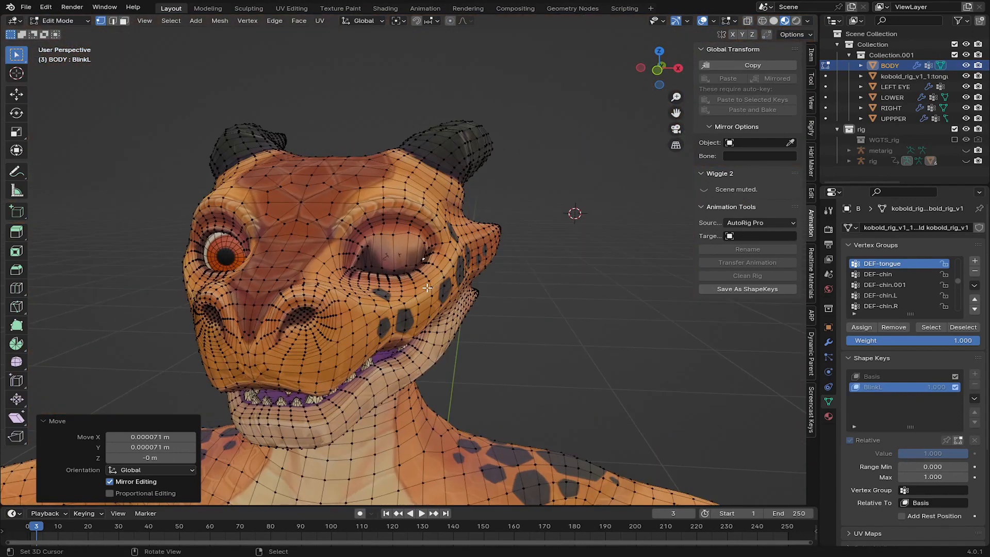
pyautogui.scroll(6, 427, 288)
pyautogui.moveTo(353, 289); pyautogui.dragTo(400, 297, button='middle')
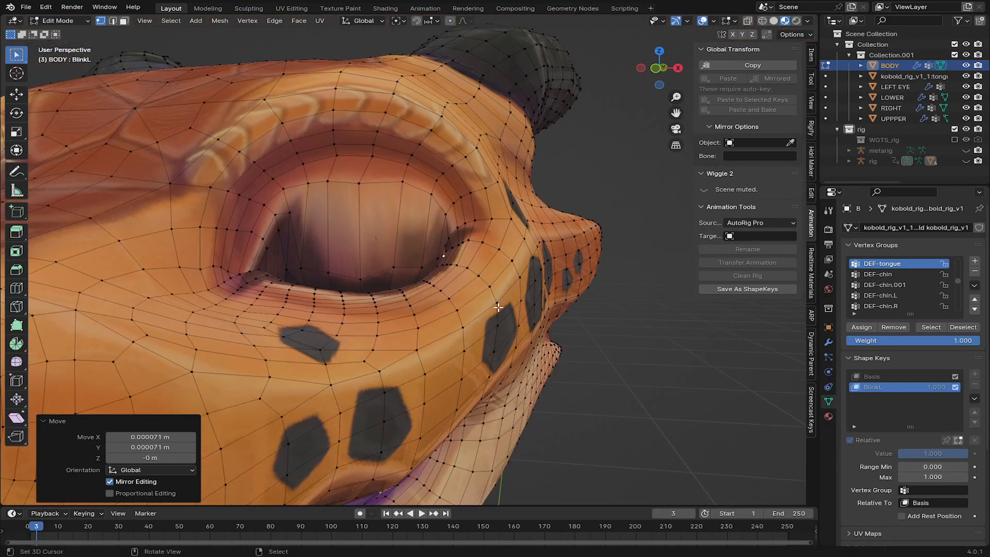
pyautogui.press('Tab')
pyautogui.scroll(-4, 411, 216)
pyautogui.click(74, 22)
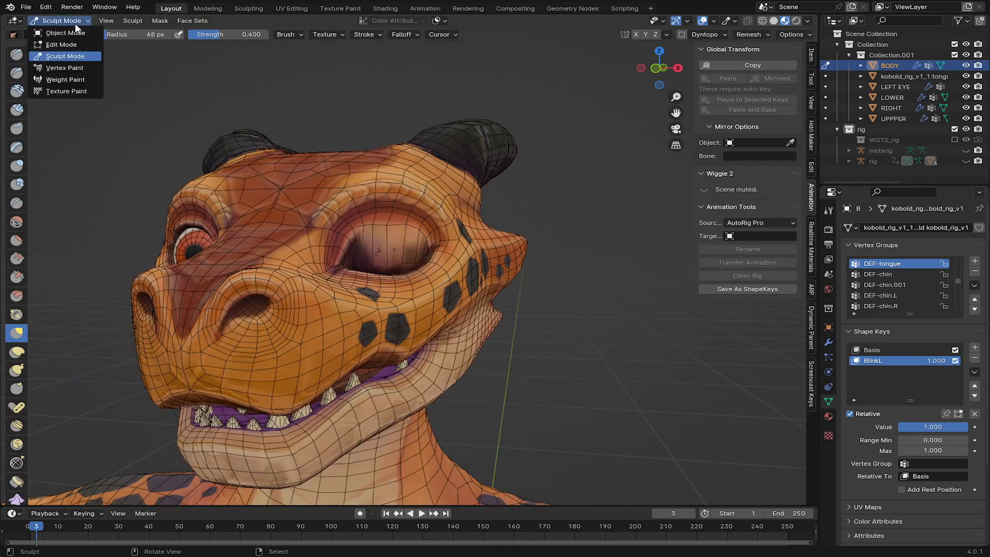
pyautogui.click(66, 33)
pyautogui.scroll(3, 420, 284)
pyautogui.moveTo(427, 283); pyautogui.dragTo(454, 356, button='middle')
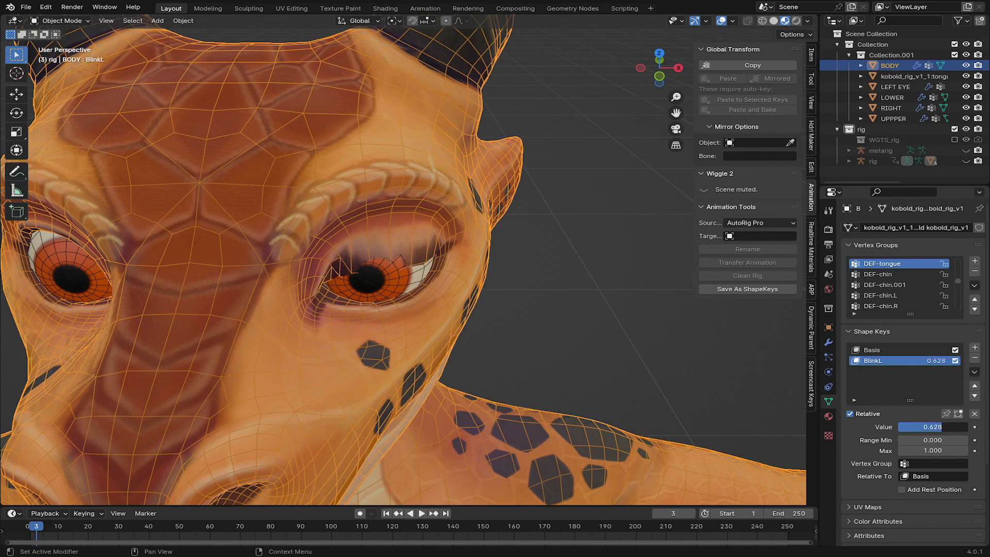
pyautogui.moveTo(407, 278); pyautogui.dragTo(3, 67, button='middle')
# In Sculpt Mode, set the Grab brush radius to 82 px and reshape the half-closed left eyelids around the eyeball
pyautogui.click(71, 23)
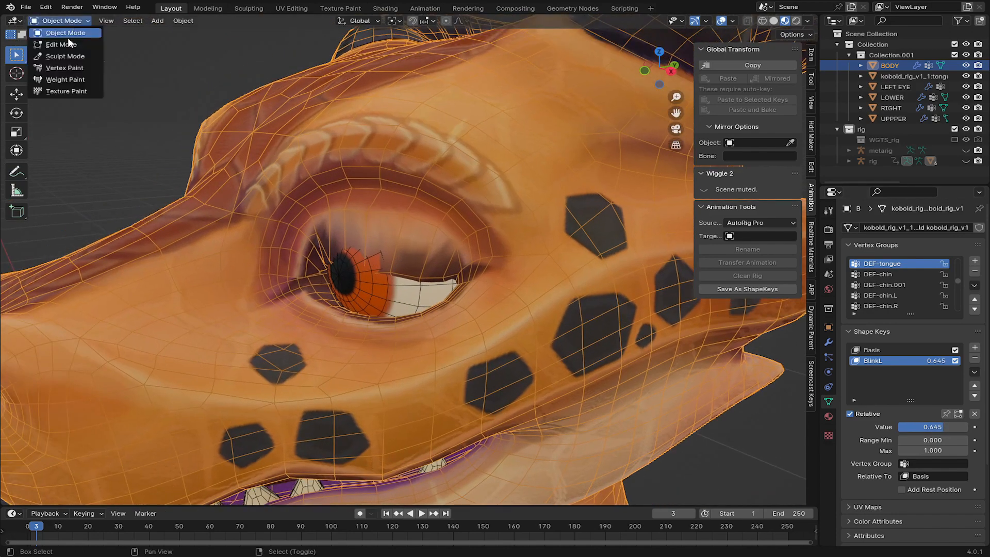
pyautogui.click(64, 56)
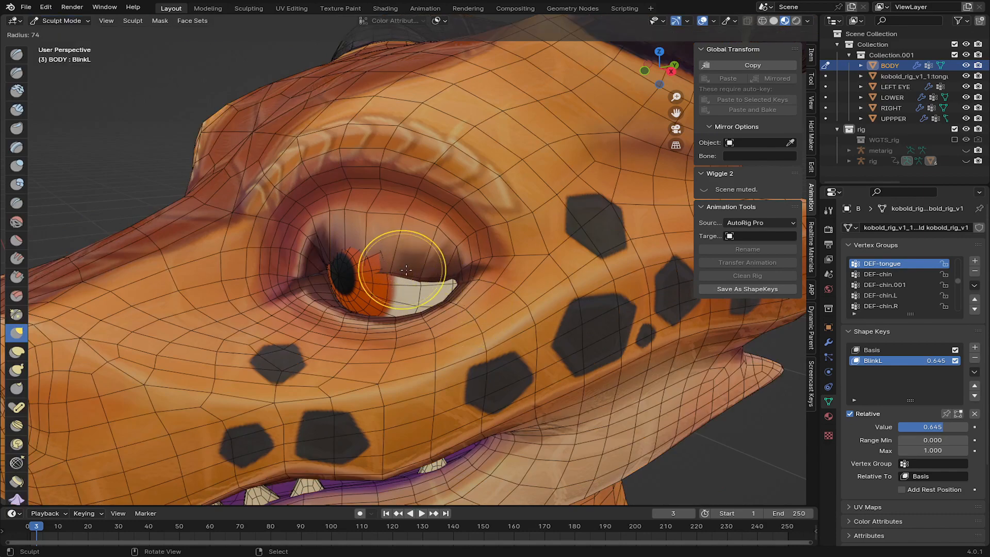
pyautogui.scroll(3, 346, 263)
pyautogui.moveTo(328, 258); pyautogui.dragTo(326, 272, button='middle')
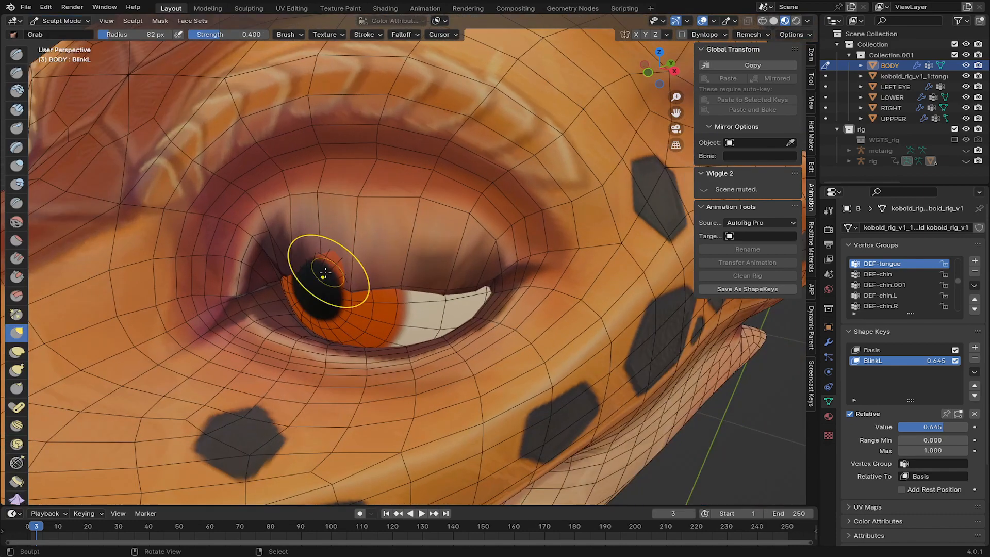
pyautogui.moveTo(400, 293); pyautogui.dragTo(404, 304, button='middle')
pyautogui.moveTo(303, 320); pyautogui.dragTo(304, 322)
pyautogui.moveTo(454, 302)
pyautogui.mouseDown(button='middle')
pyautogui.moveTo(299, 273)
pyautogui.moveTo(314, 270)
pyautogui.mouseUp(button='middle')
pyautogui.moveTo(263, 245); pyautogui.dragTo(265, 255)
pyautogui.moveTo(330, 278); pyautogui.dragTo(278, 283, button='middle')
pyautogui.moveTo(316, 292); pyautogui.dragTo(316, 298)
pyautogui.moveTo(316, 298)
pyautogui.mouseDown(button='middle')
pyautogui.moveTo(293, 309)
pyautogui.moveTo(385, 297)
pyautogui.mouseUp(button='middle')
# Scrub the BlinkL value to 1.000 to check the full blink and return the body mesh to Object Mode
pyautogui.moveTo(936, 427)
pyautogui.mouseDown()
pyautogui.moveTo(891, 427)
pyautogui.moveTo(952, 427)
pyautogui.mouseUp()
pyautogui.moveTo(953, 427)
pyautogui.mouseDown()
pyautogui.moveTo(896, 426)
pyautogui.moveTo(963, 427)
pyautogui.mouseUp()
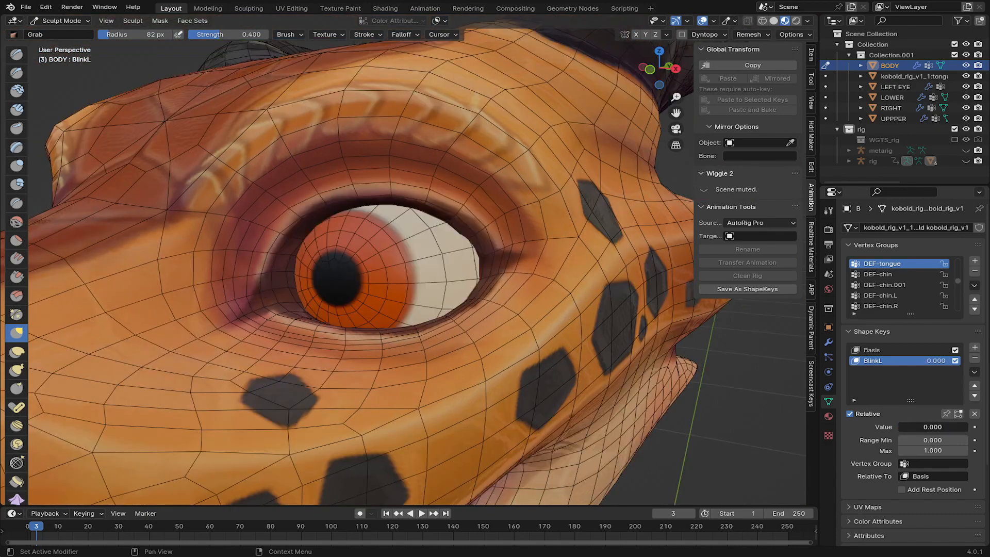
pyautogui.scroll(-4, 382, 279)
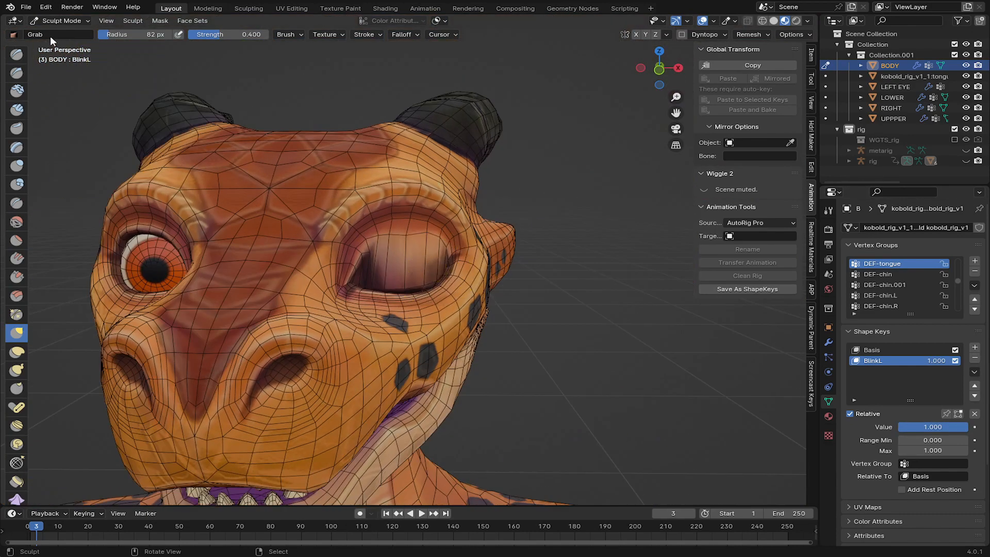
pyautogui.click(60, 21)
pyautogui.click(51, 30)
# Turn off the wireframe overlay in the viewport
pyautogui.scroll(-2, 373, 201)
pyautogui.moveTo(372, 199); pyautogui.dragTo(375, 216, button='middle')
pyautogui.click(733, 21)
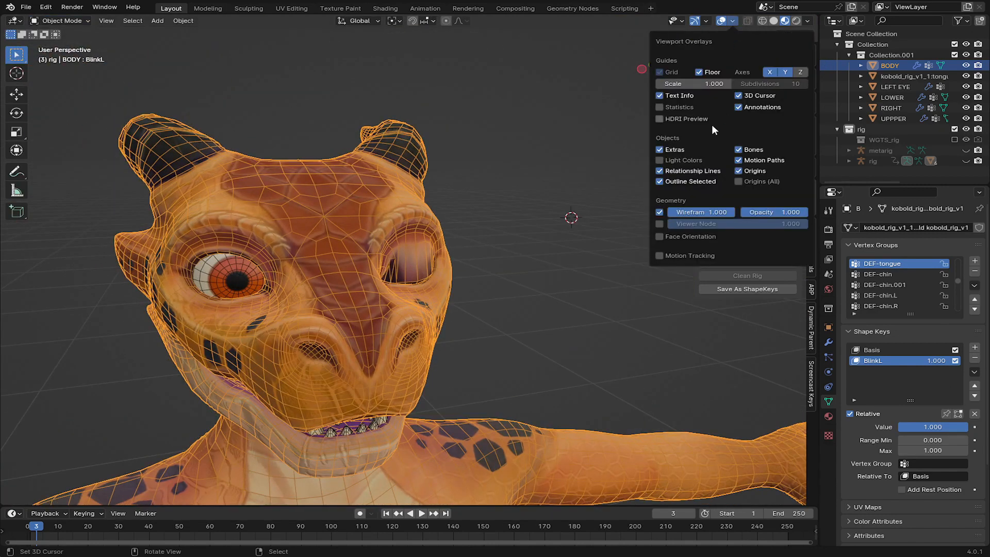
pyautogui.click(662, 212)
# Set the BlinkL value back to 0.000 while viewing the left eye from the side
pyautogui.moveTo(539, 220); pyautogui.dragTo(482, 221, button='middle')
pyautogui.scroll(2, 482, 221)
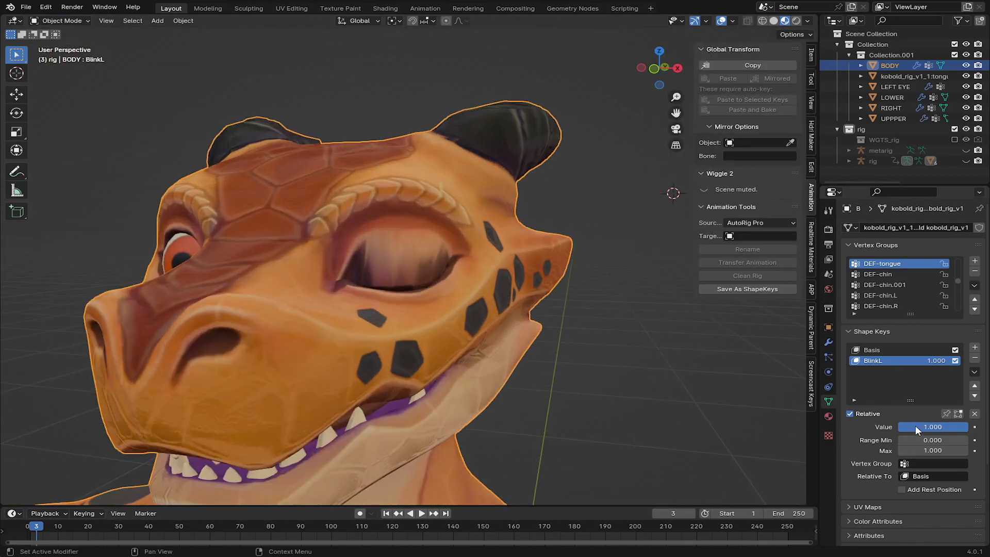
pyautogui.moveTo(915, 430)
pyautogui.mouseDown()
pyautogui.moveTo(900, 431)
pyautogui.moveTo(959, 430)
pyautogui.moveTo(899, 430)
pyautogui.mouseUp()
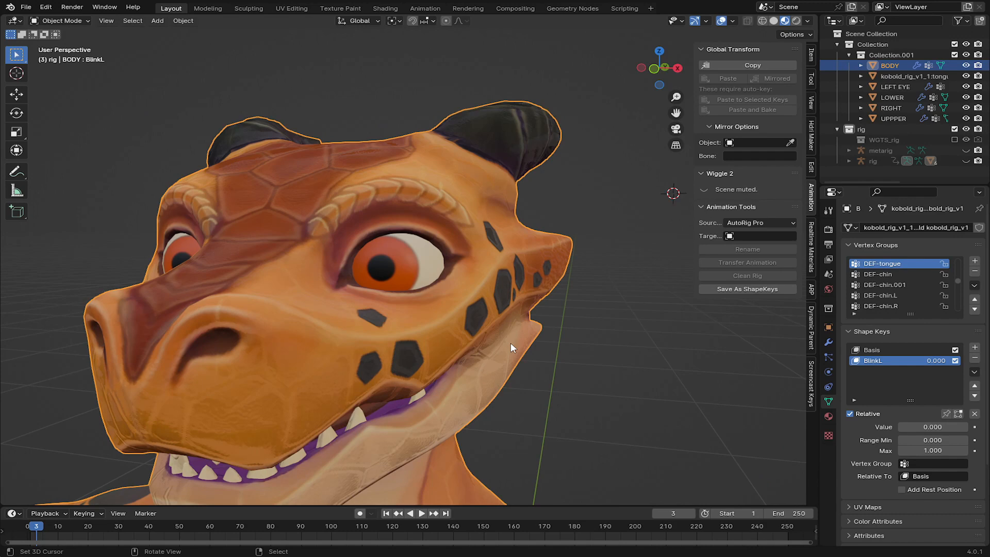
# Unhide the rig, enter its Edit Mode and select the left upper eyelid bone lid.T.L.002
pyautogui.click(966, 161)
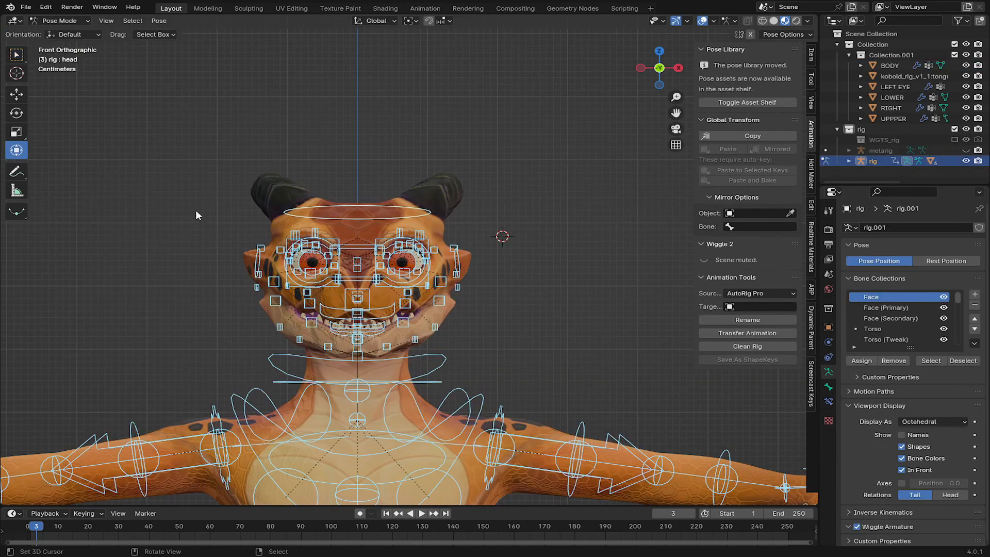
pyautogui.press('Tab')
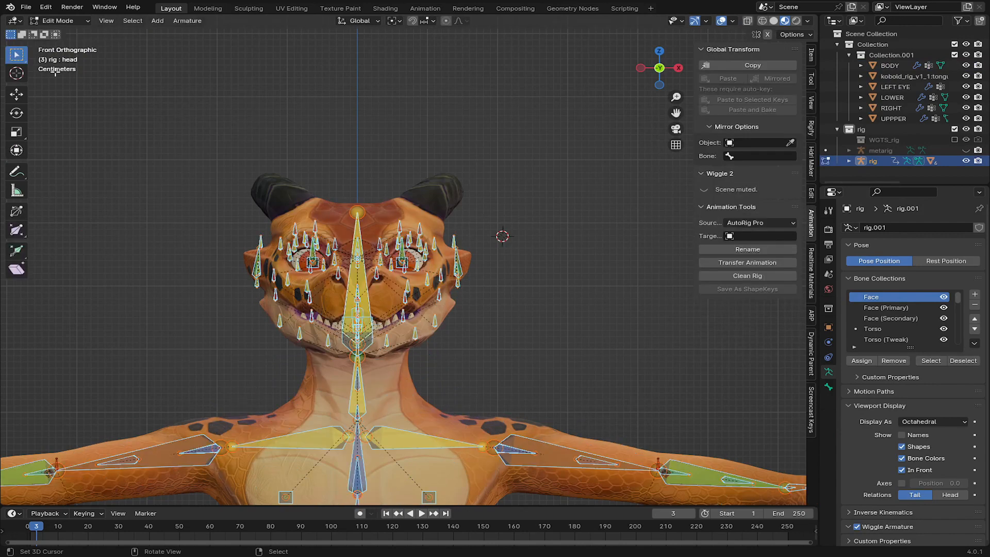
pyautogui.moveTo(410, 325); pyautogui.dragTo(405, 223, button='middle')
pyautogui.click(401, 225)
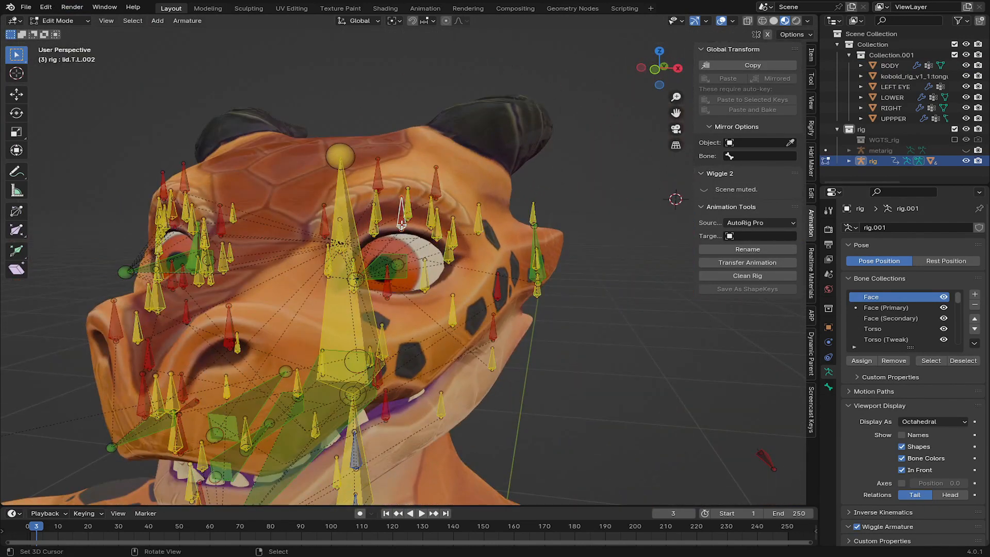
# Try moving the lid.T.L.002 bone down along the Z axis in Pose Mode
pyautogui.press('Tab')
pyautogui.scroll(3, 402, 225)
pyautogui.press('g')
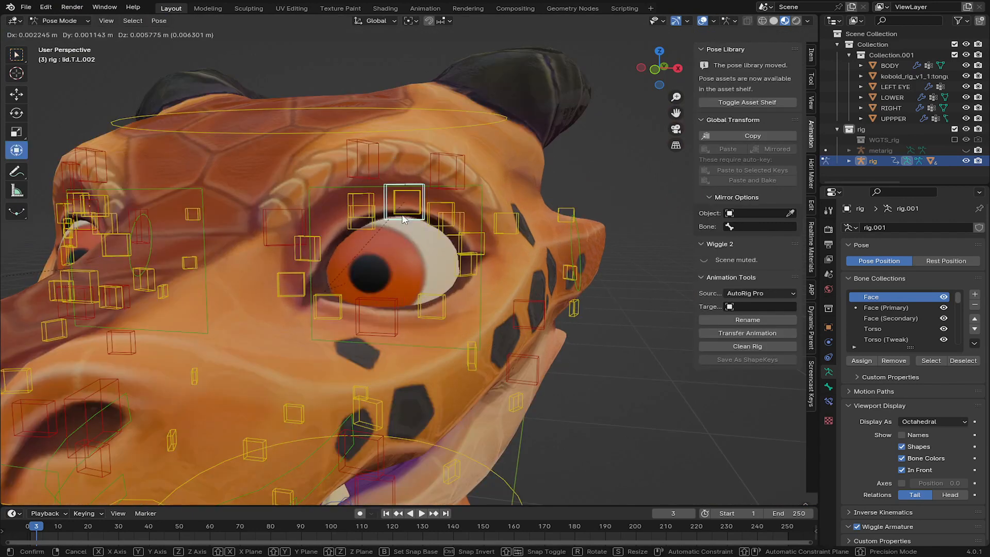
pyautogui.press('z')
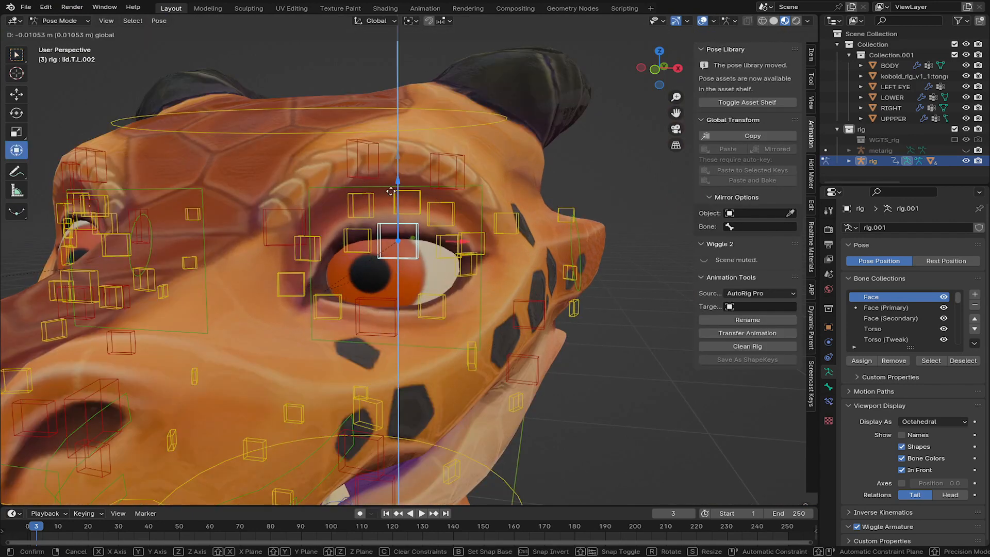
pyautogui.rightClick(402, 252)
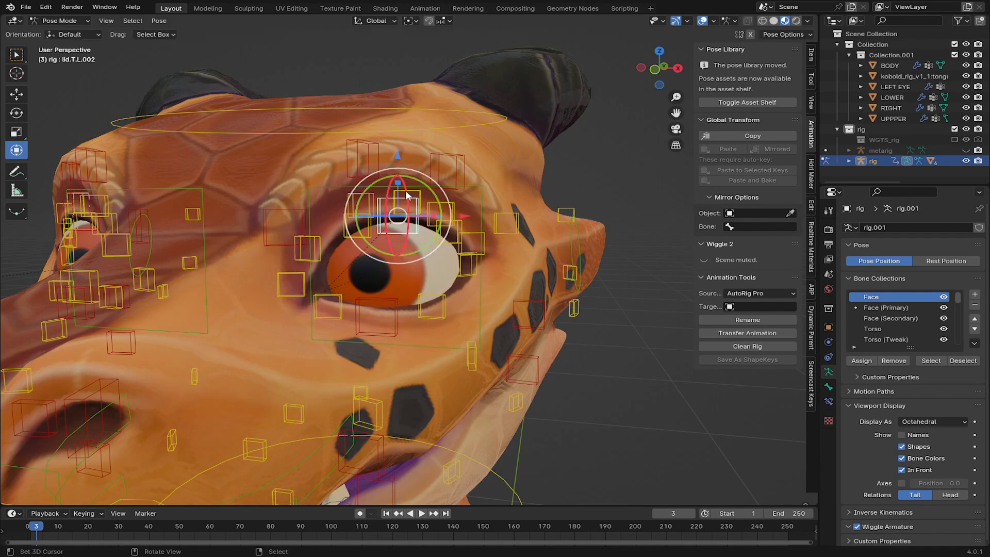
# Return the rig to Edit Mode and snap the 3D cursor to the selected eyelid bone
pyautogui.press('Tab')
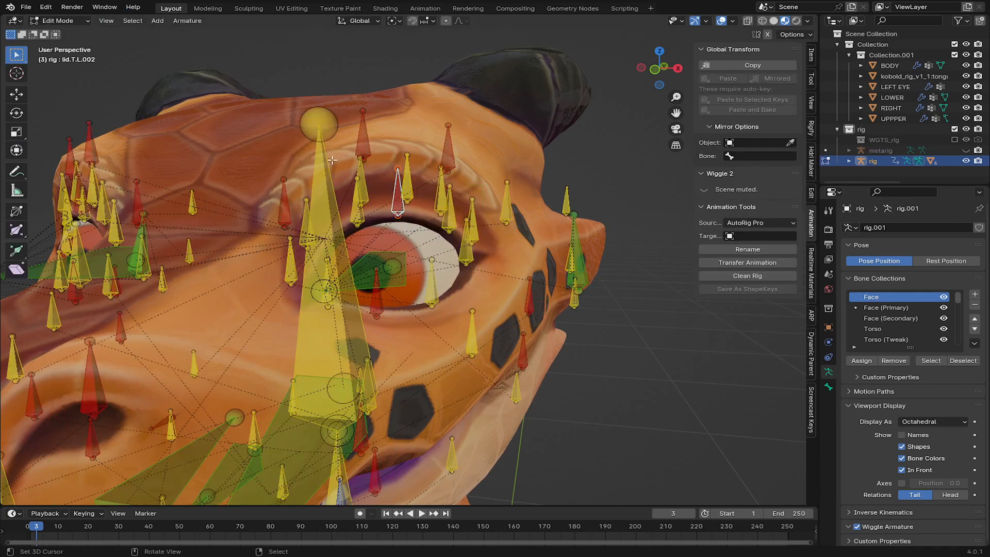
pyautogui.hotkey('shift', 's')
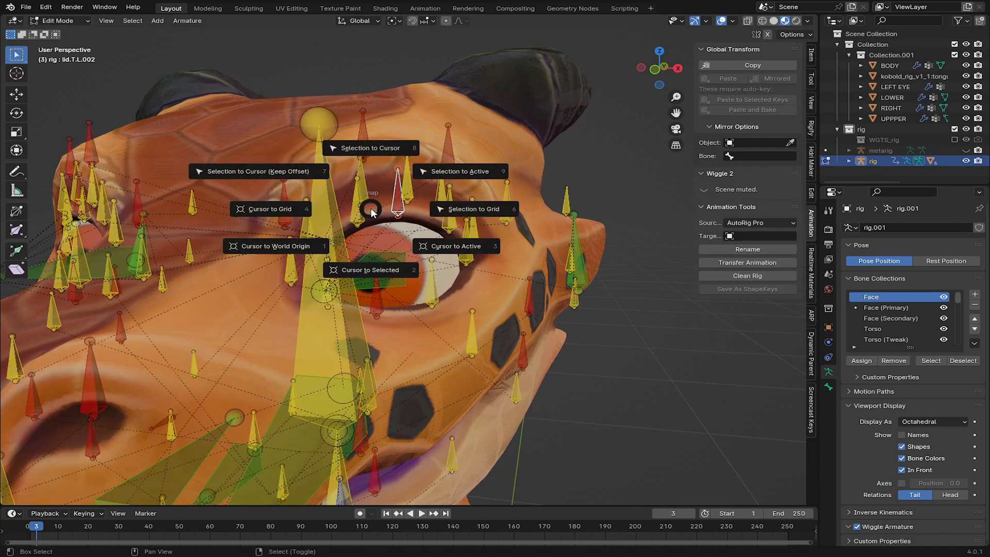
pyautogui.click(378, 264)
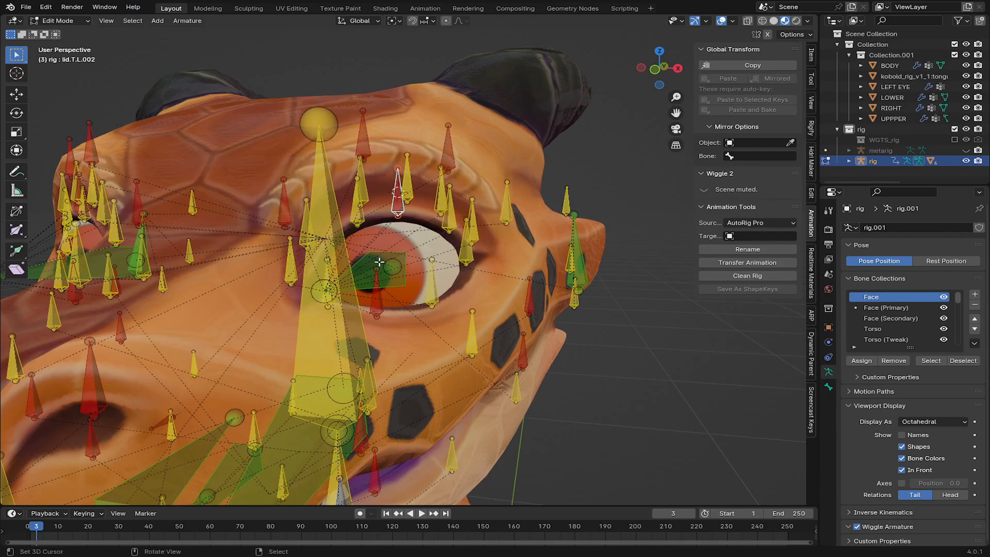
# Add a new bone at the 3D cursor and shorten it by moving its tip -0.94236 m along Z
pyautogui.scroll(2, 382, 257)
pyautogui.moveTo(412, 206); pyautogui.dragTo(435, 181, button='middle')
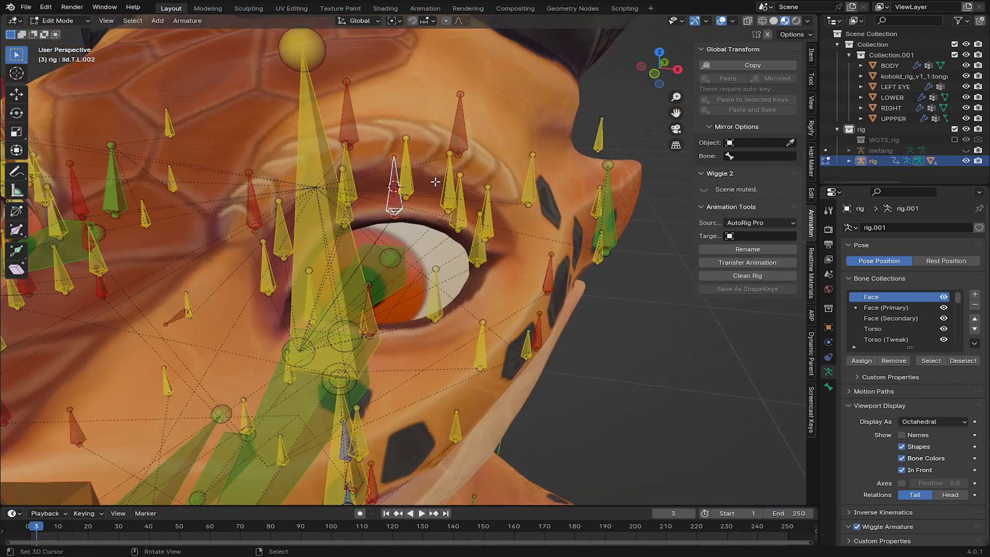
pyautogui.hotkey('shift', 'a')
pyautogui.scroll(-9, 439, 170)
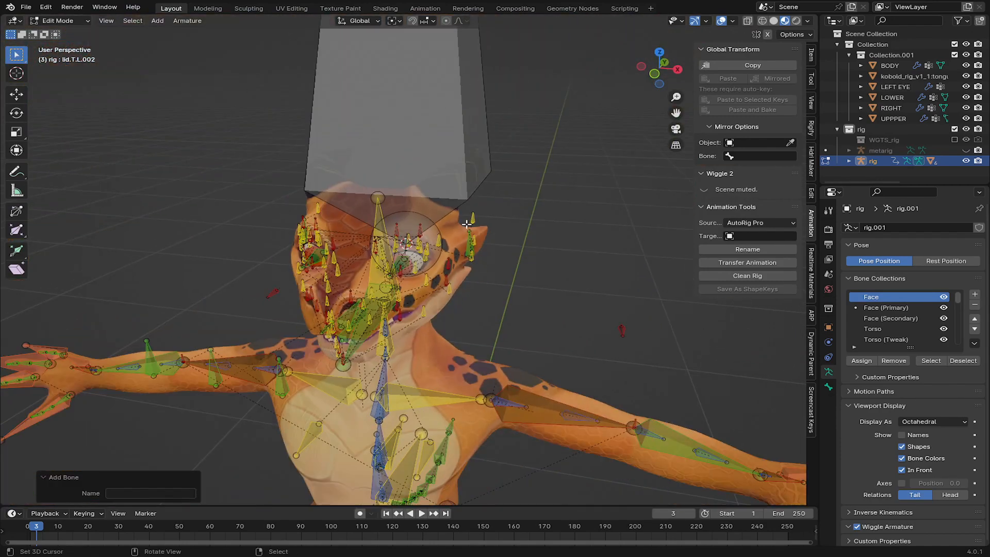
pyautogui.scroll(-4, 466, 224)
pyautogui.keyDown('shift'); pyautogui.moveTo(457, 192); pyautogui.dragTo(442, 292, button='middle'); pyautogui.keyUp('shift')
pyautogui.click(382, 133)
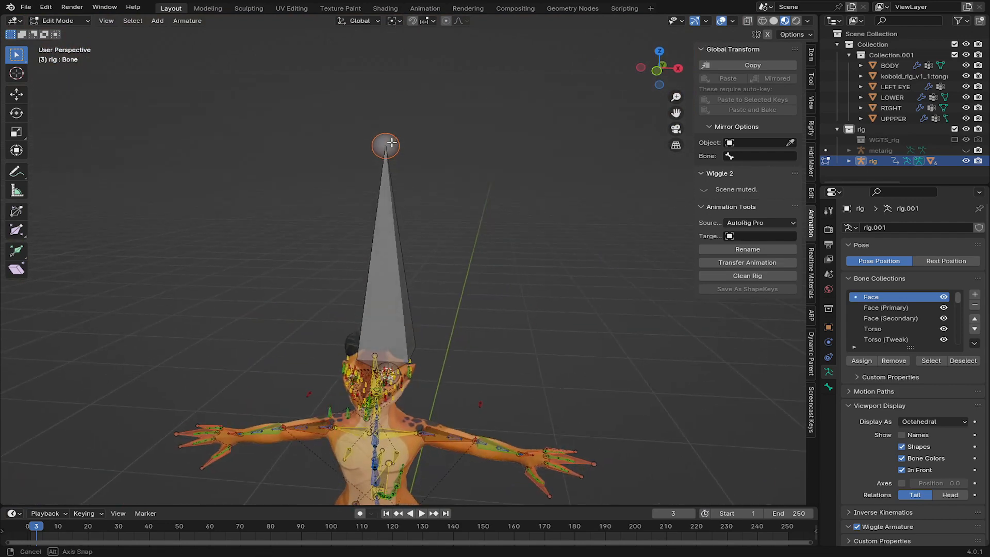
pyautogui.press('g')
pyautogui.press('z')
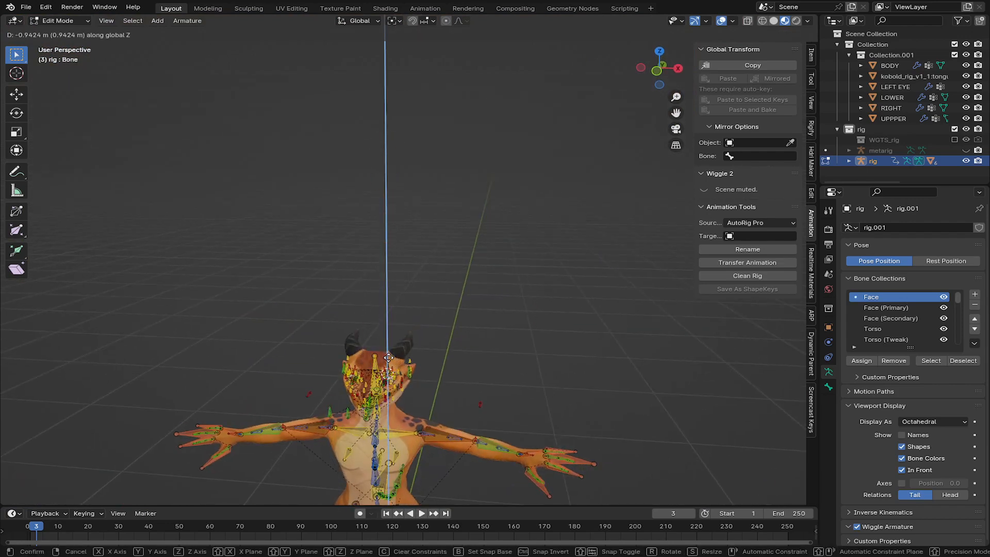
pyautogui.click(388, 357)
# Move the new bone -0.019703 m along Y so it sits in front of the left eyelid
pyautogui.press('KP_3')
pyautogui.scroll(5, 391, 357)
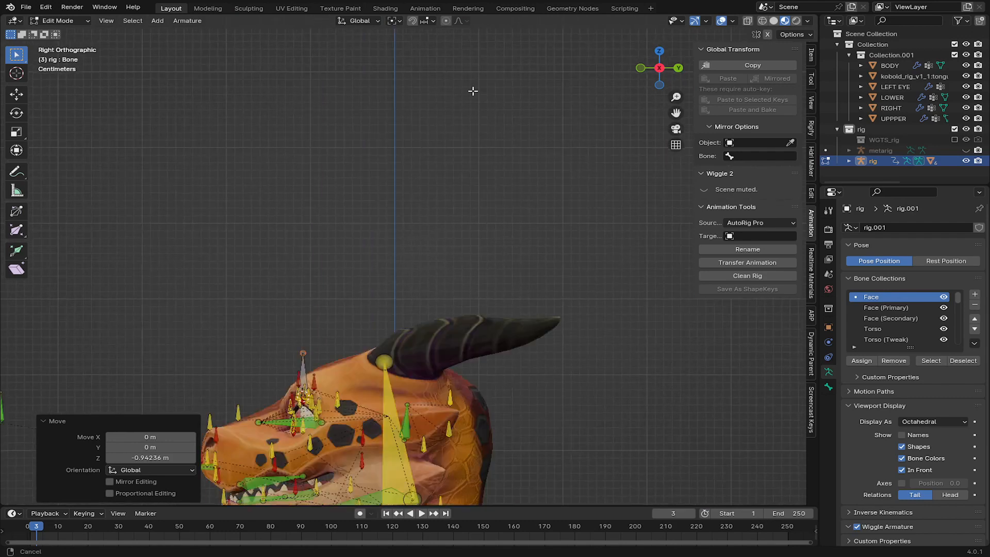
pyautogui.scroll(5, 431, 183)
pyautogui.click(331, 220)
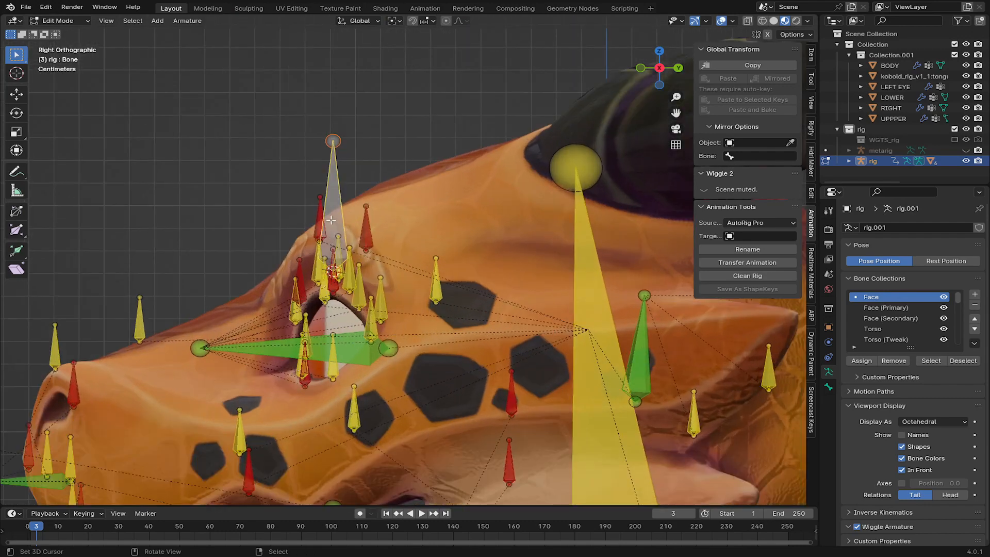
pyautogui.press('g')
pyautogui.press('y')
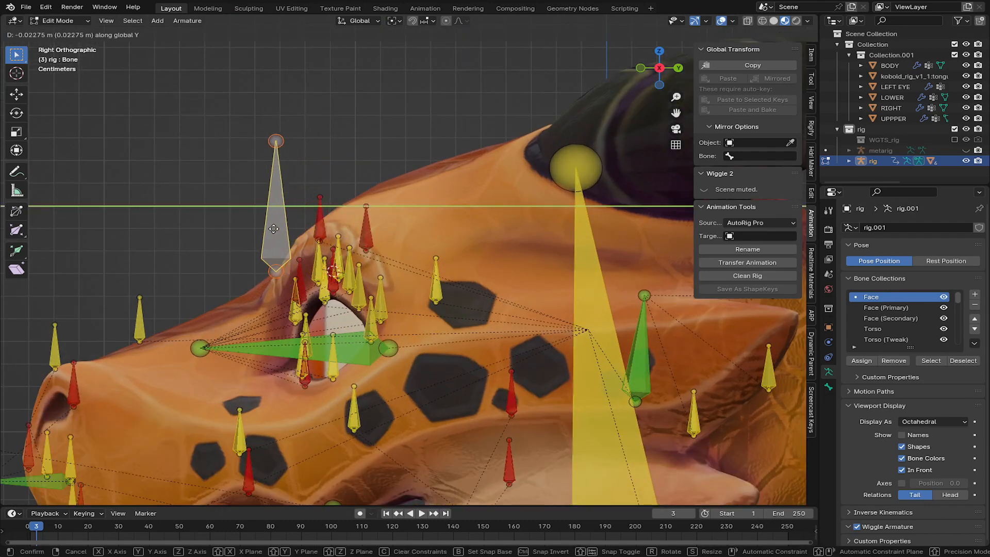
pyautogui.click(282, 234)
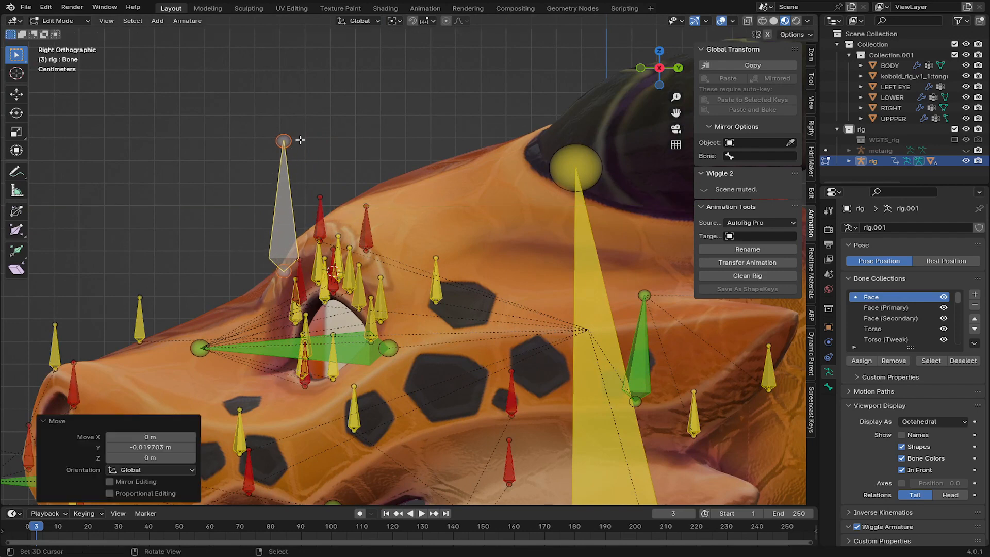
# Shorten the new bone to about 0.025 m by lowering its tip along Z
pyautogui.click(289, 130)
pyautogui.press('g')
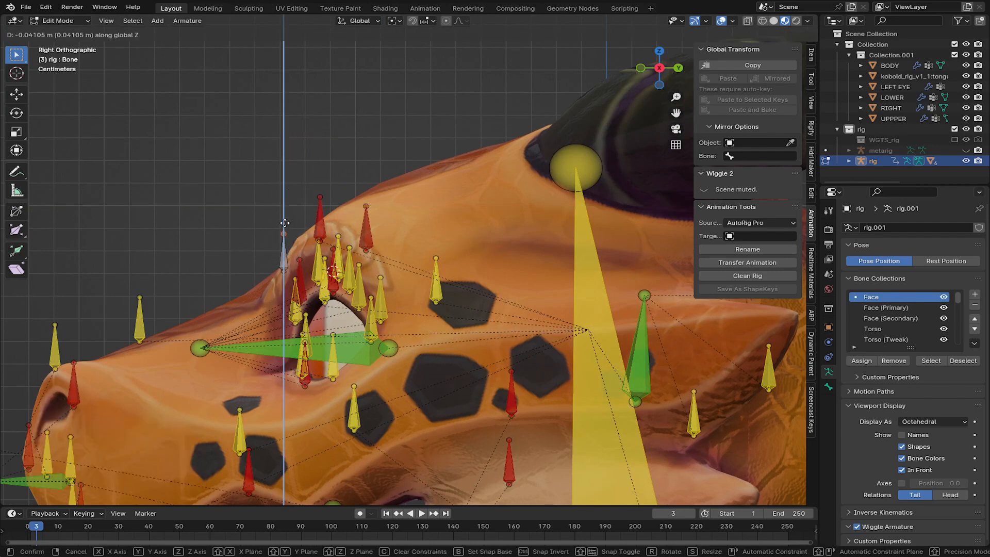
pyautogui.click(288, 227)
pyautogui.moveTo(290, 227); pyautogui.dragTo(425, 219, button='middle')
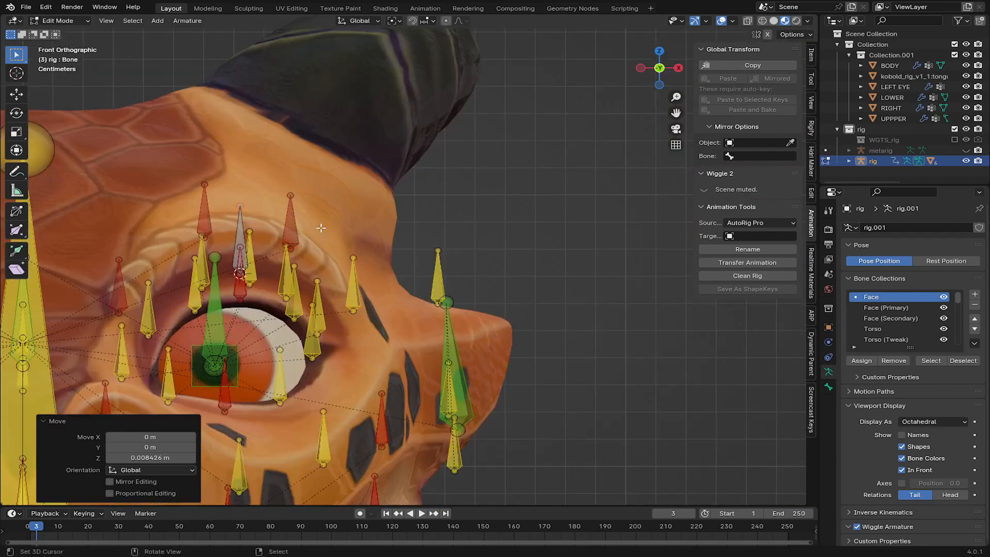
# Move the whole new bone -0.009383 m along Z, closer to the left upper eyelid
pyautogui.click(243, 236)
pyautogui.press('g')
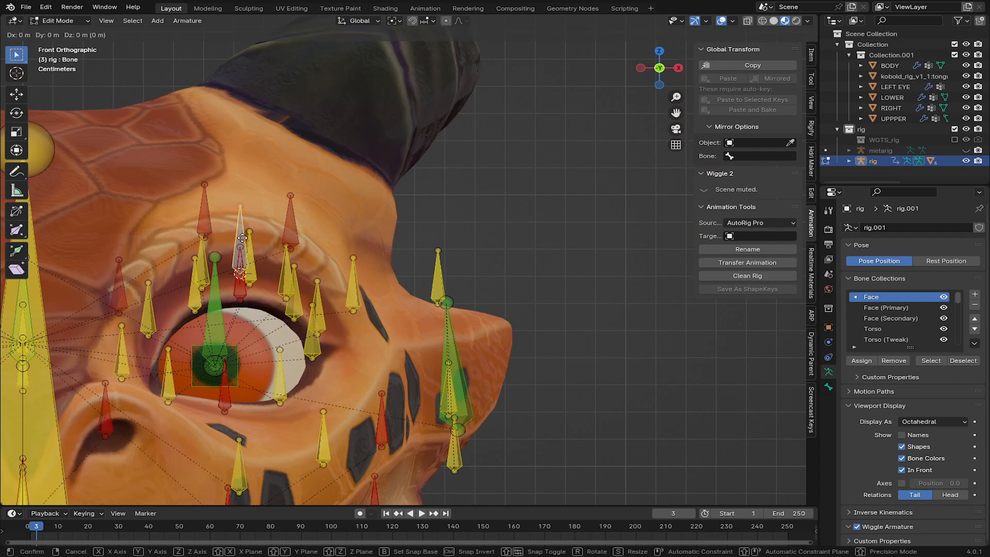
pyautogui.press('z')
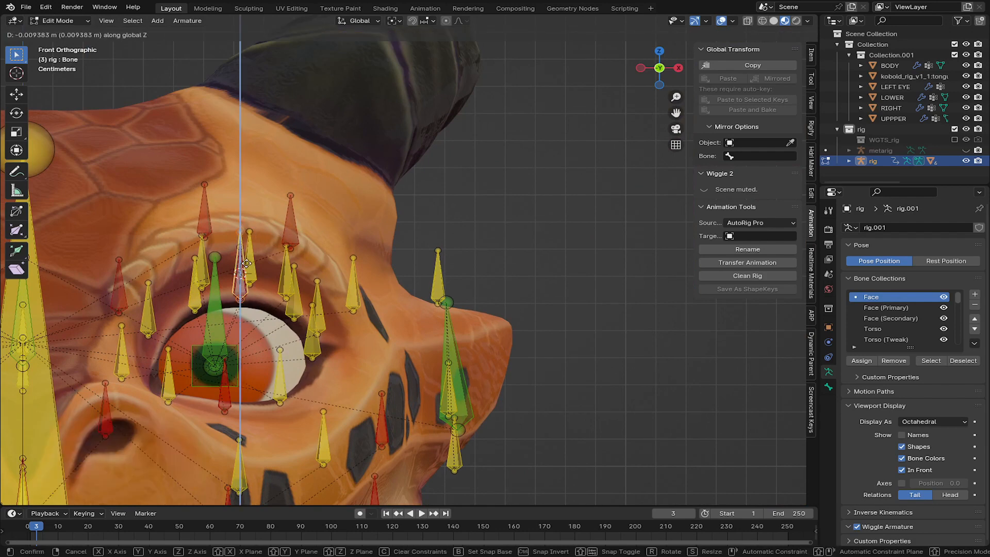
pyautogui.click(246, 268)
pyautogui.moveTo(245, 268); pyautogui.dragTo(541, 227, button='middle')
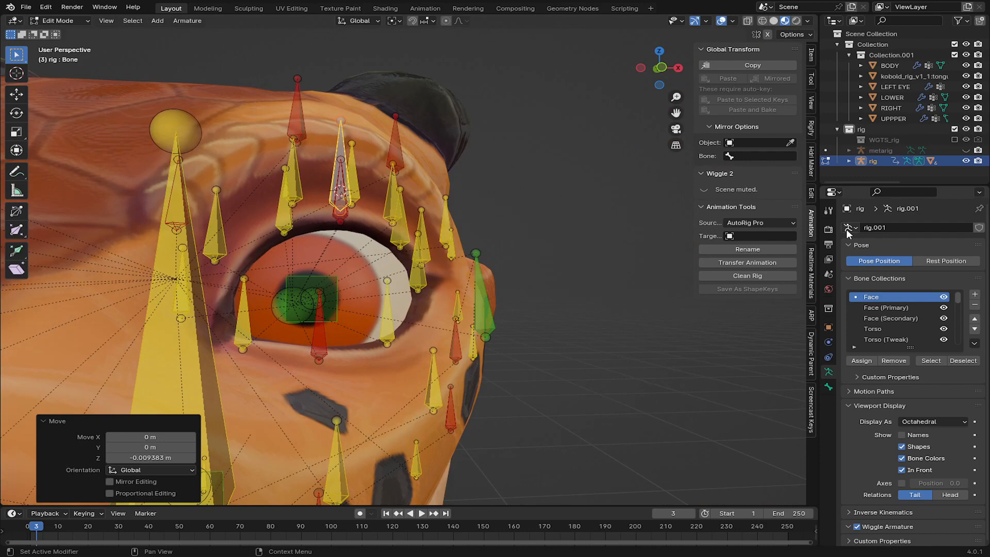
# Rename the new eyelid control bone as Blink.L
pyautogui.click(829, 386)
pyautogui.doubleClick(893, 227)
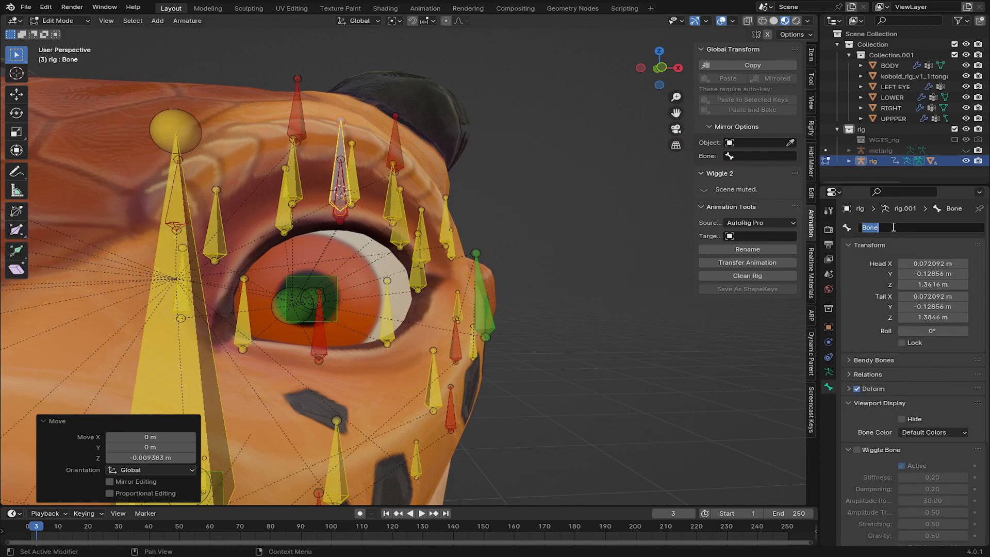
pyautogui.write('B')
pyautogui.press('Return')
# Parent the Blink.L bone to the head bone with Keep Offset
pyautogui.scroll(-4, 438, 263)
pyautogui.moveTo(439, 263); pyautogui.dragTo(370, 275, button='middle')
pyautogui.keyDown('shift'); pyautogui.click(330, 272); pyautogui.keyUp('shift')
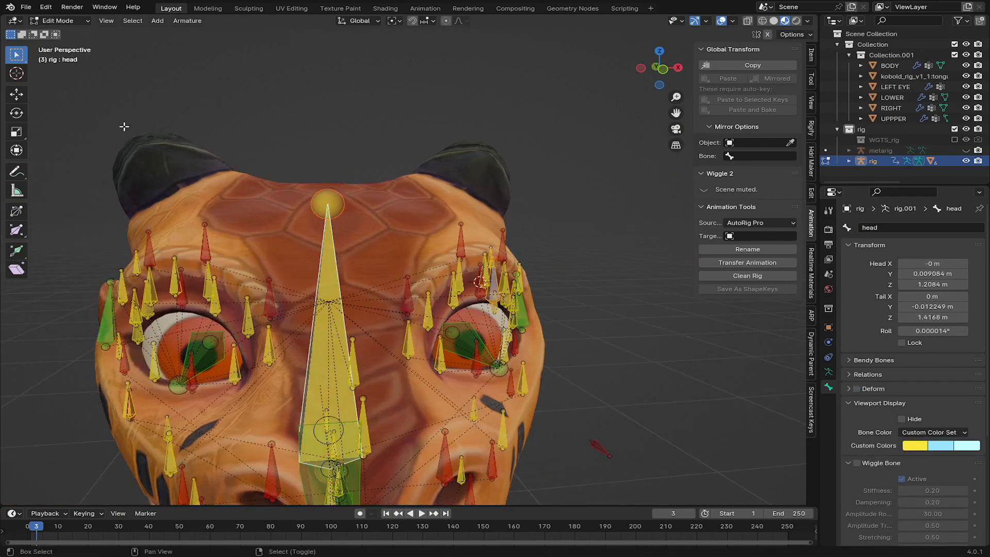
pyautogui.hotkey('ctrl', 'p')
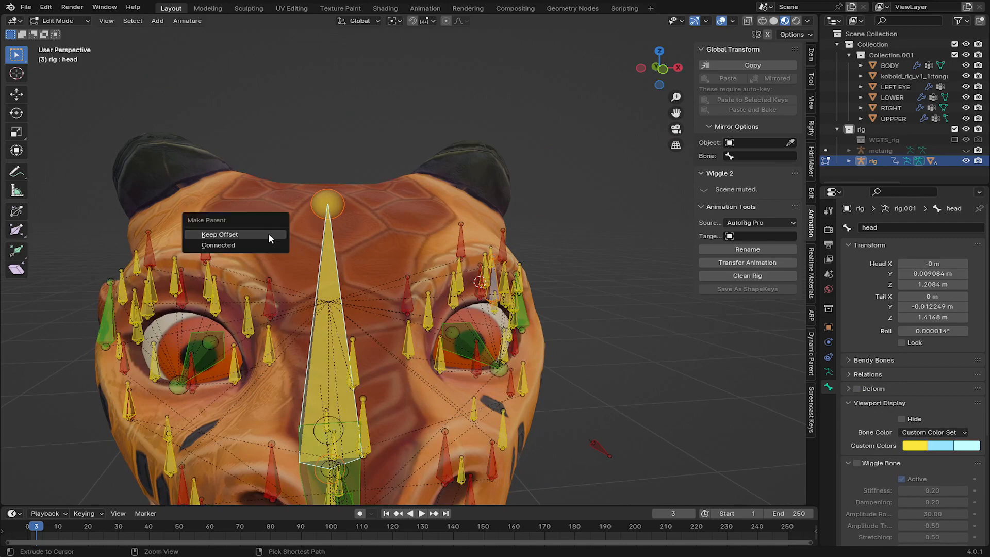
pyautogui.click(268, 233)
pyautogui.moveTo(398, 273); pyautogui.dragTo(342, 337, button='middle')
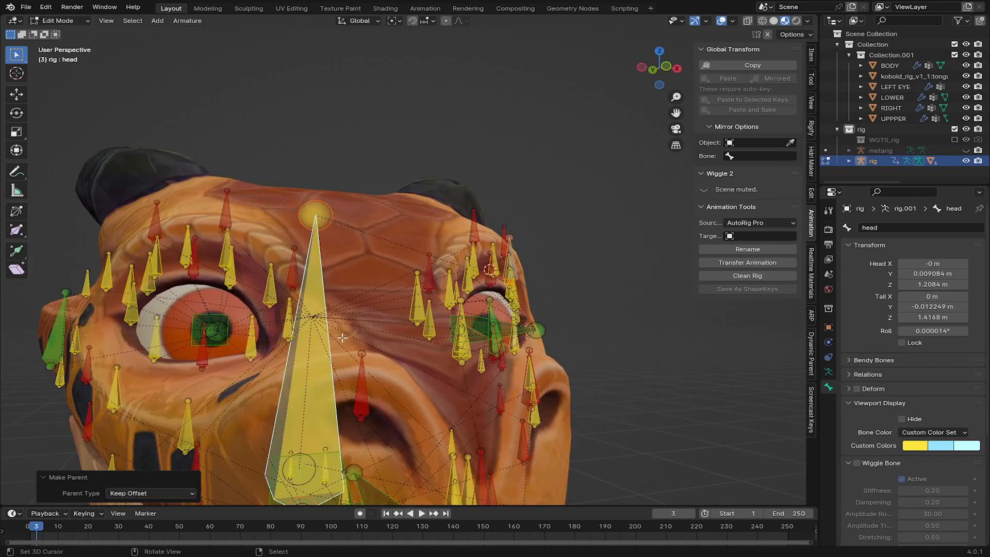
pyautogui.moveTo(370, 386); pyautogui.dragTo(334, 197, button='middle')
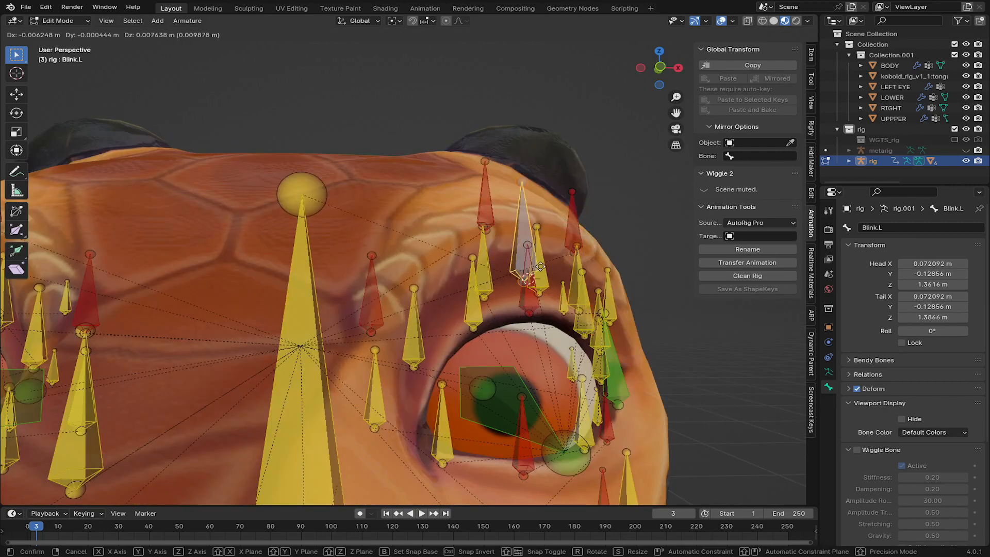
pyautogui.click(549, 299)
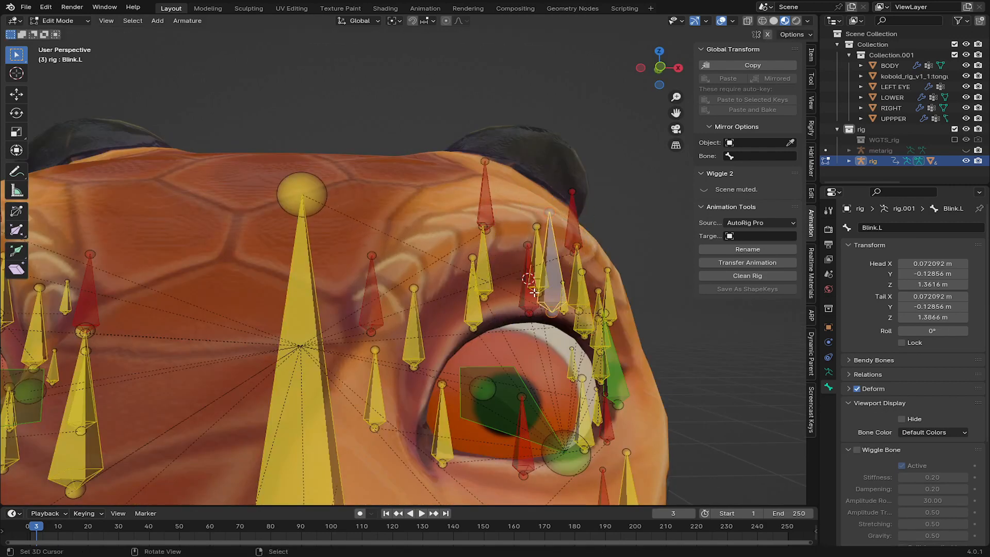
# Switch the rig to Pose Mode and copy the custom shape object name from the lid.T.L.002 bone
pyautogui.scroll(-5, 913, 360)
pyautogui.press('Tab')
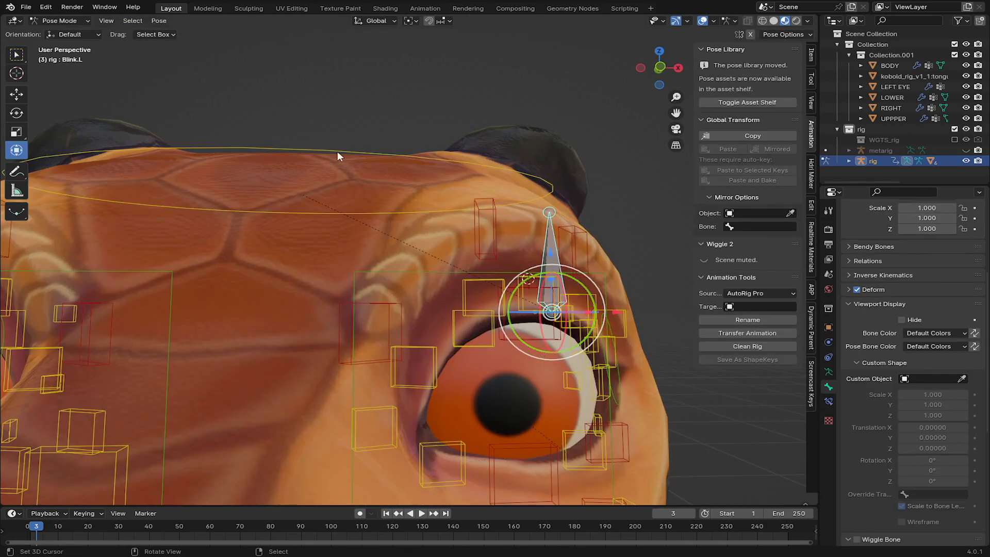
pyautogui.press('KP_Decimal')
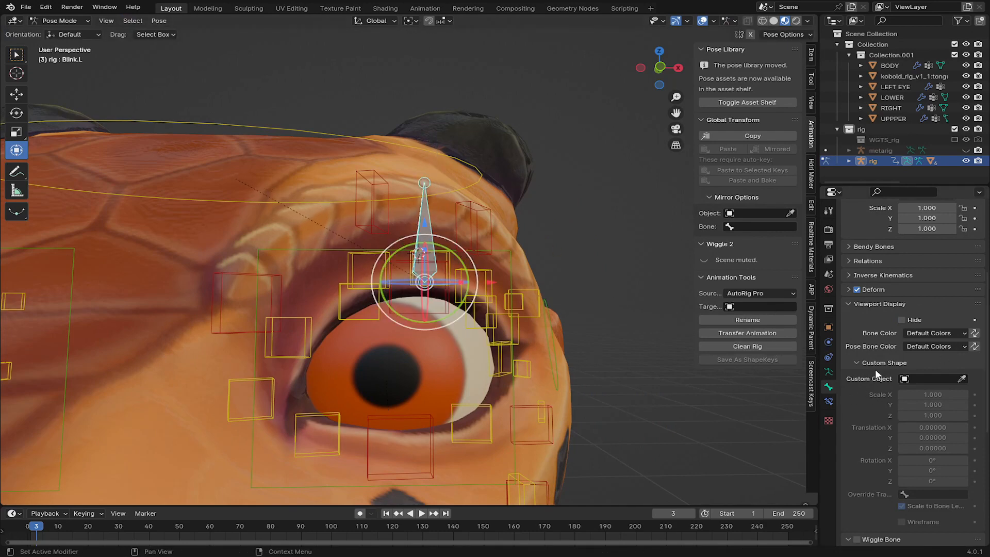
pyautogui.moveTo(392, 320)
pyautogui.mouseDown(button='middle')
pyautogui.moveTo(371, 309)
pyautogui.moveTo(422, 314)
pyautogui.moveTo(400, 310)
pyautogui.mouseUp(button='middle')
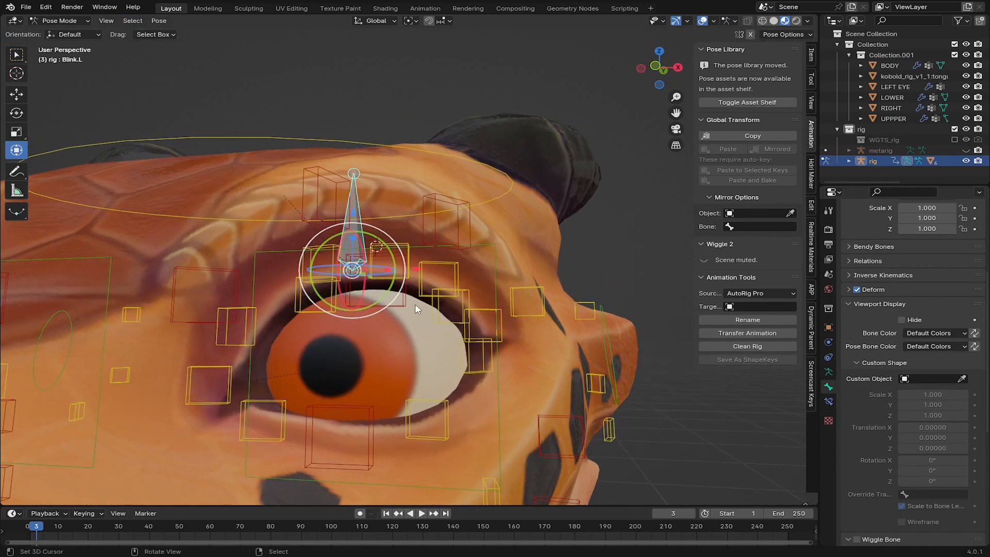
pyautogui.click(401, 310)
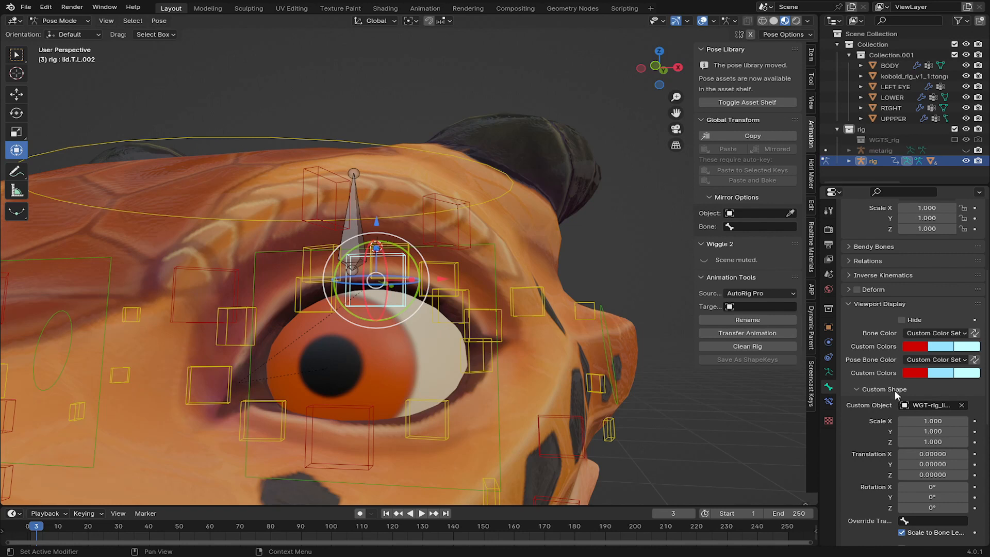
pyautogui.click(917, 406)
pyautogui.hotkey('ctrl', 'c')
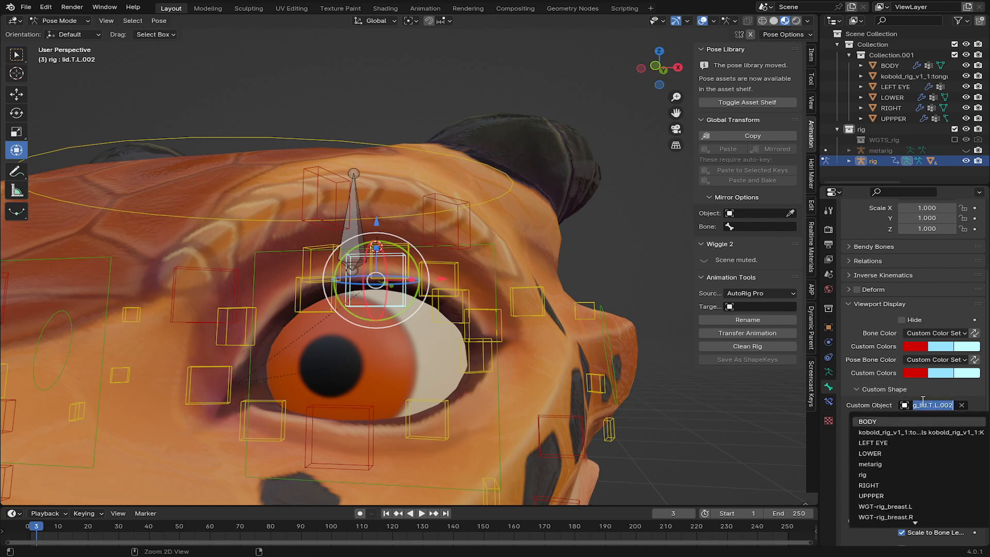
# Assign WGT-rig_lid.T.L.002 as the custom shape object of the Blink.L bone
pyautogui.click(353, 219)
pyautogui.click(932, 379)
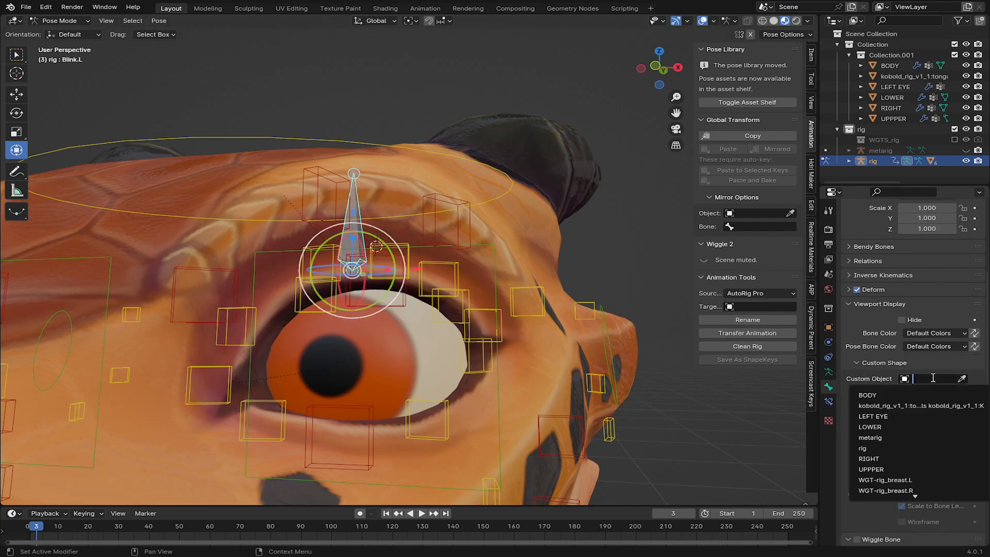
pyautogui.hotkey('ctrl', 'v')
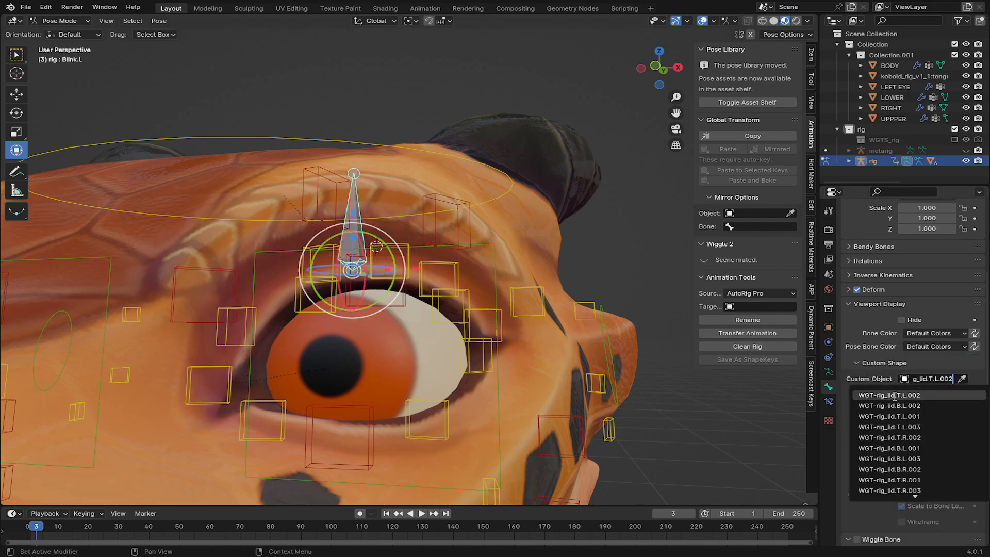
pyautogui.click(895, 395)
pyautogui.moveTo(464, 232); pyautogui.dragTo(506, 271, button='middle')
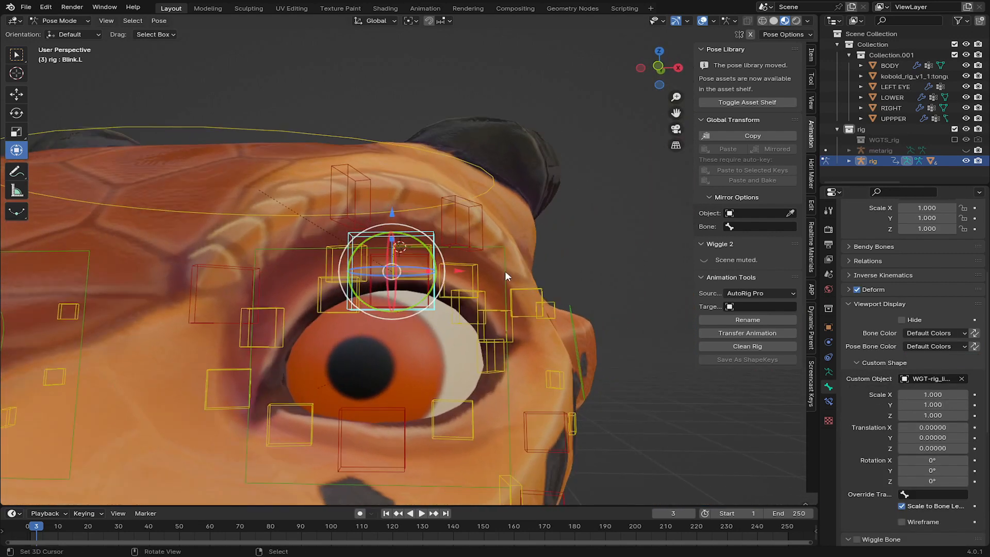
pyautogui.moveTo(441, 214); pyautogui.dragTo(485, 265, button='middle')
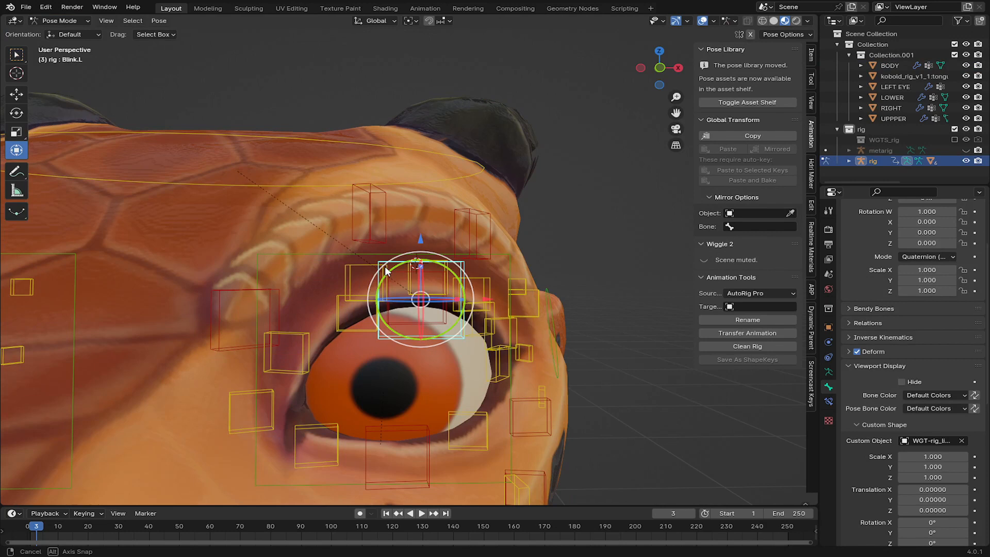
pyautogui.moveTo(386, 271); pyautogui.dragTo(273, 300, button='middle')
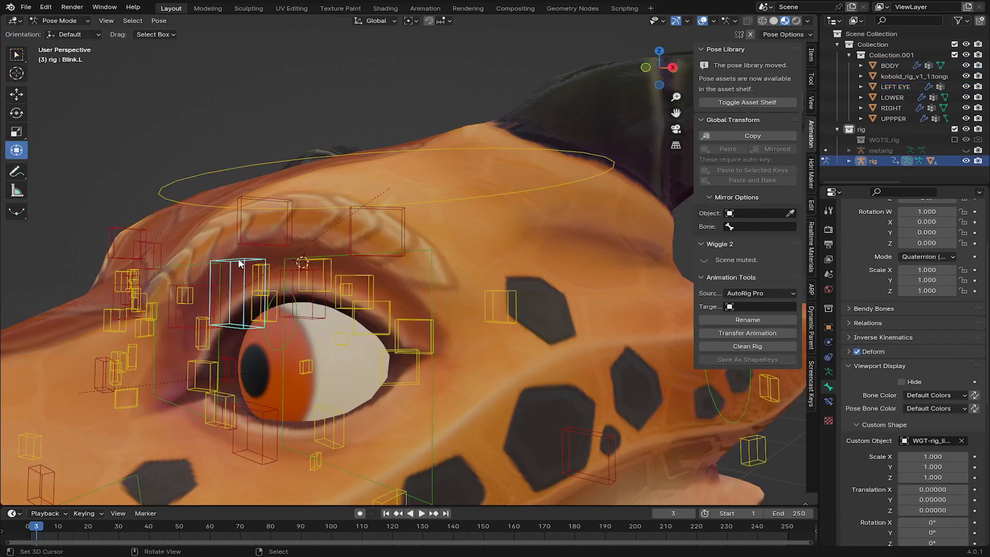
# Set both the bone color and the pose bone color of Blink.L to 04 - Theme Color Set
pyautogui.click(240, 264)
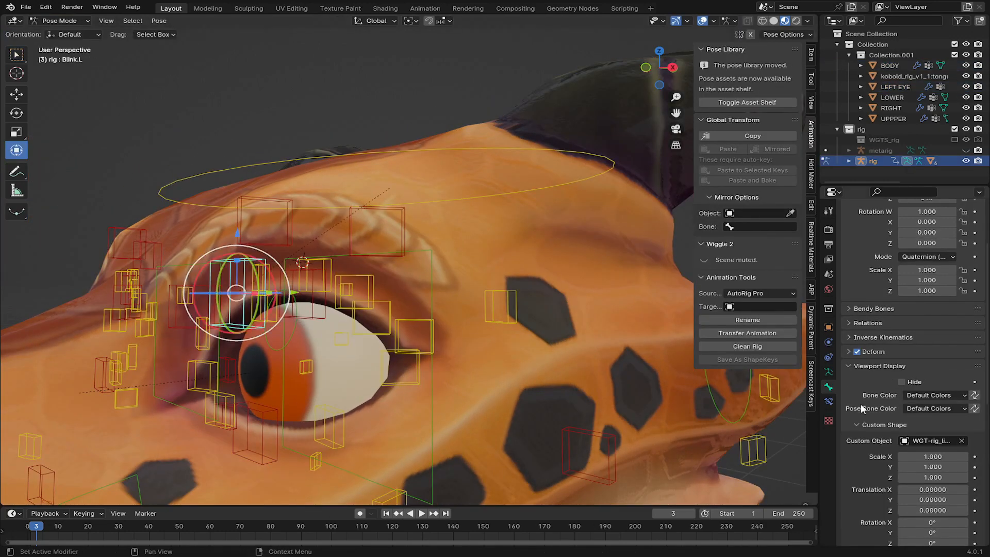
pyautogui.click(945, 395)
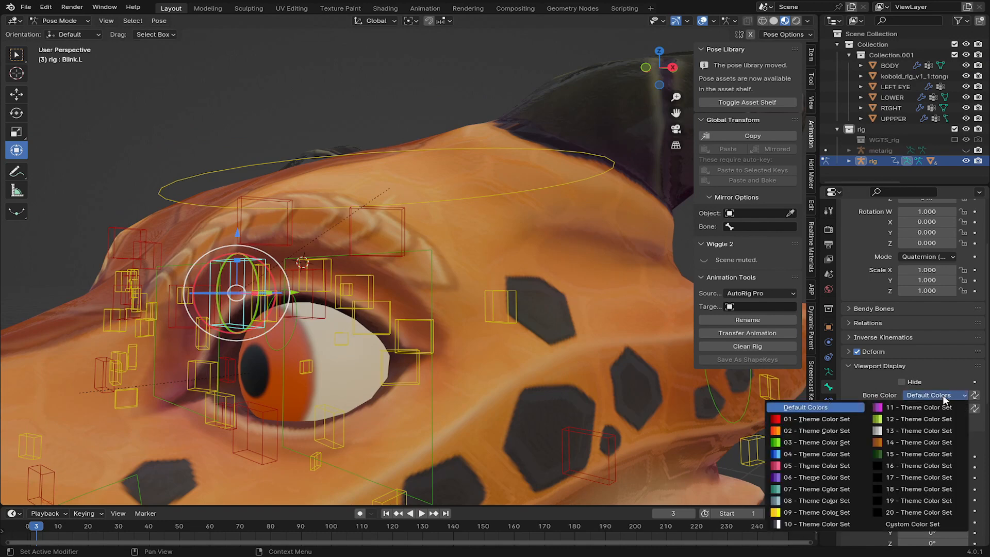
pyautogui.click(812, 454)
pyautogui.click(915, 408)
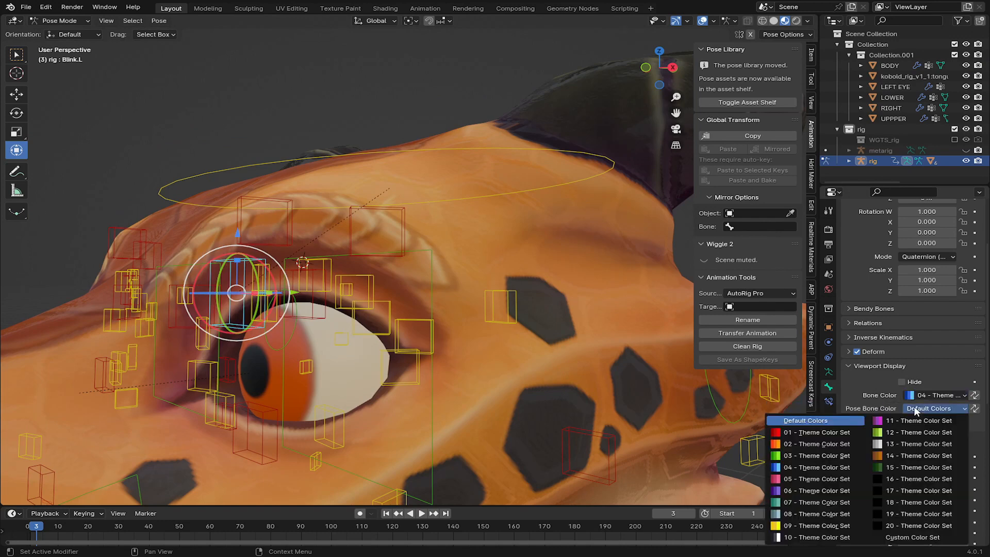
pyautogui.click(792, 466)
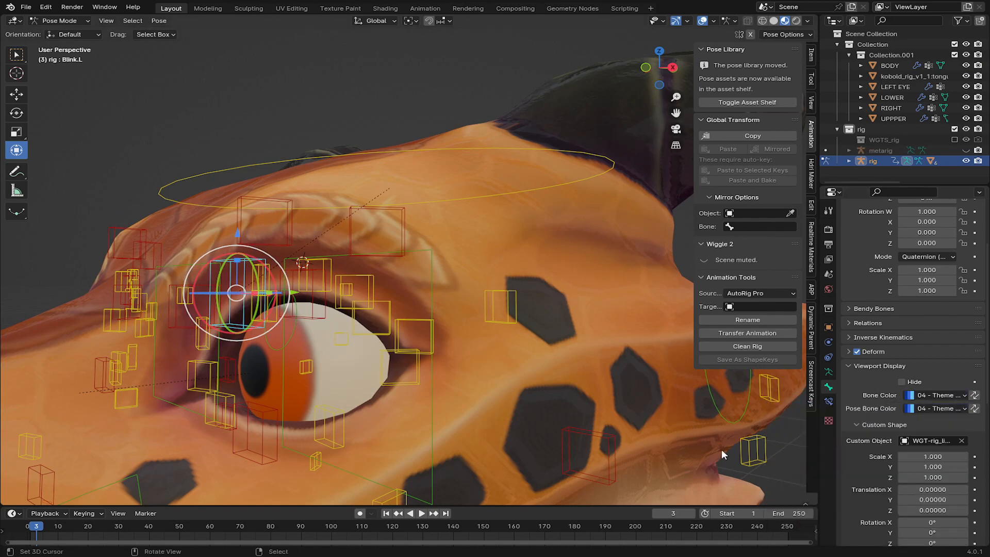
pyautogui.moveTo(722, 450); pyautogui.dragTo(467, 232, button='middle')
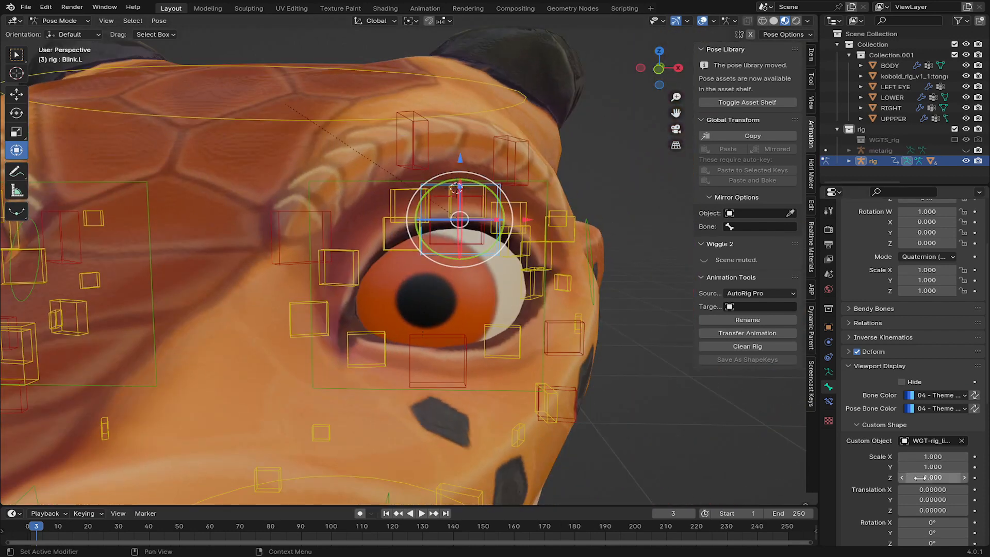
# Set the custom shape scale of Blink.L to 1.4 on X, Y and Z
pyautogui.scroll(-1, 904, 498)
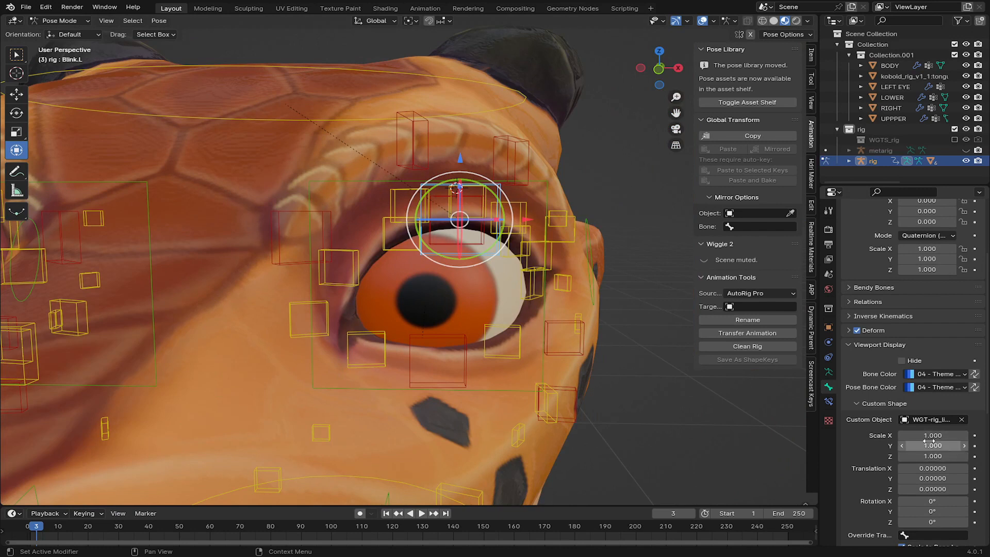
pyautogui.moveTo(927, 435); pyautogui.dragTo(928, 456)
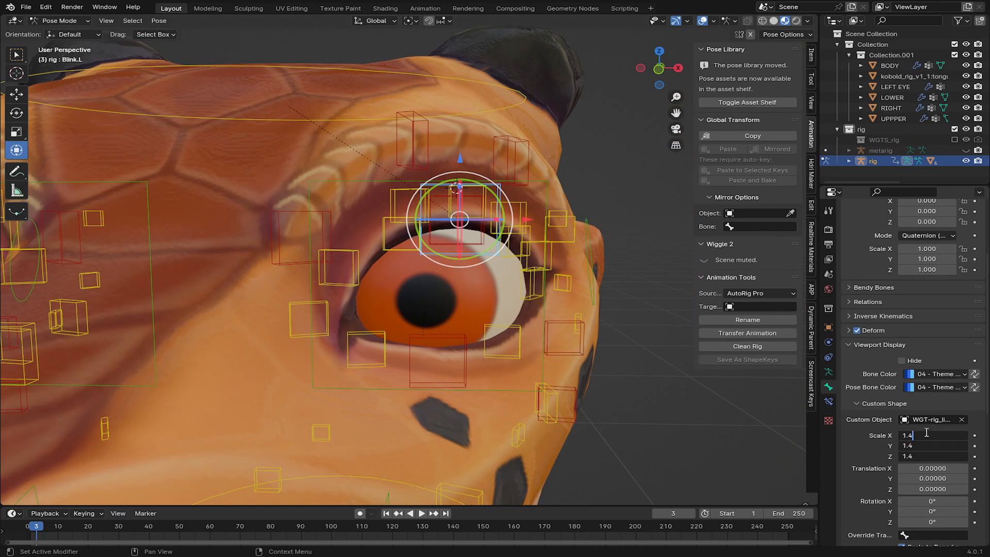
pyautogui.press('Return')
pyautogui.scroll(-3, 558, 249)
pyautogui.moveTo(558, 248); pyautogui.dragTo(556, 281, button='middle')
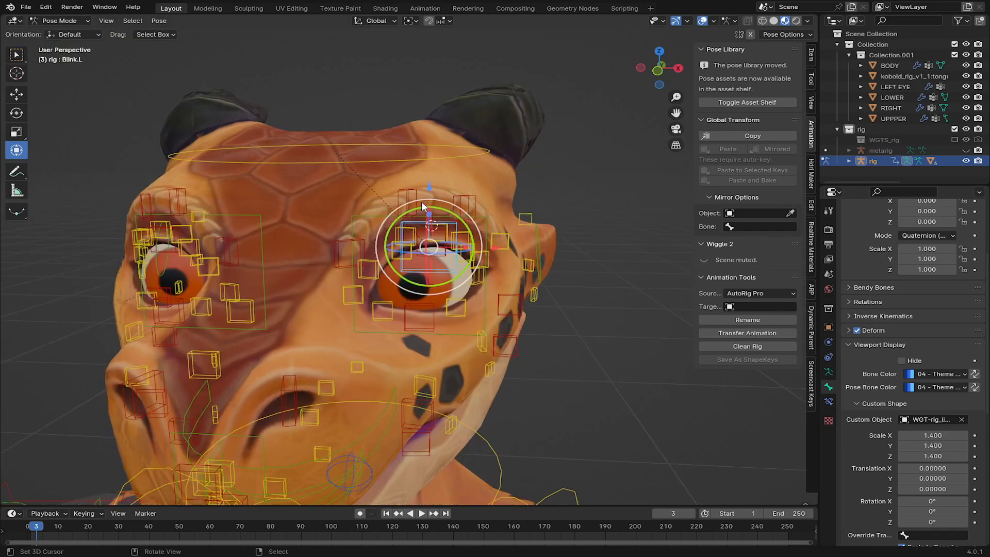
pyautogui.moveTo(422, 202); pyautogui.dragTo(495, 211, button='middle')
# Return the rig to Edit Mode with the Blink.L bone in view
pyautogui.click(82, 18)
pyautogui.click(79, 46)
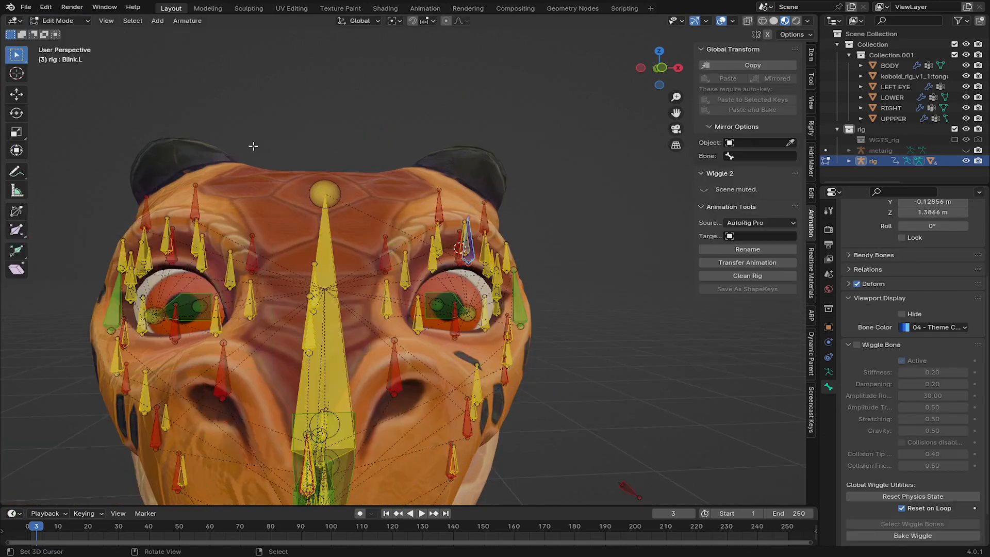
pyautogui.moveTo(469, 250); pyautogui.dragTo(412, 242, button='middle')
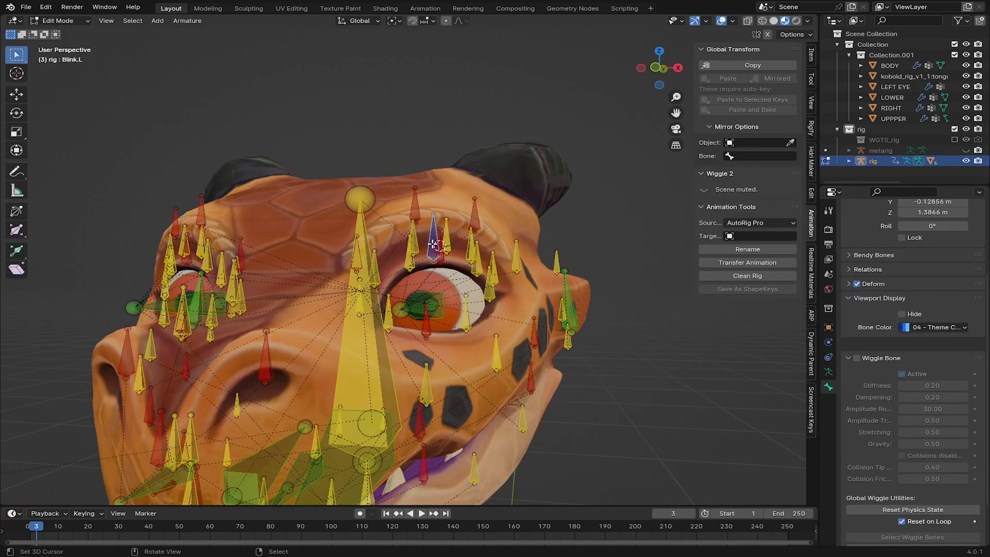
# Symmetrize the Blink.L bone across the X axis to make its counterpart for the other eye
pyautogui.click(187, 21)
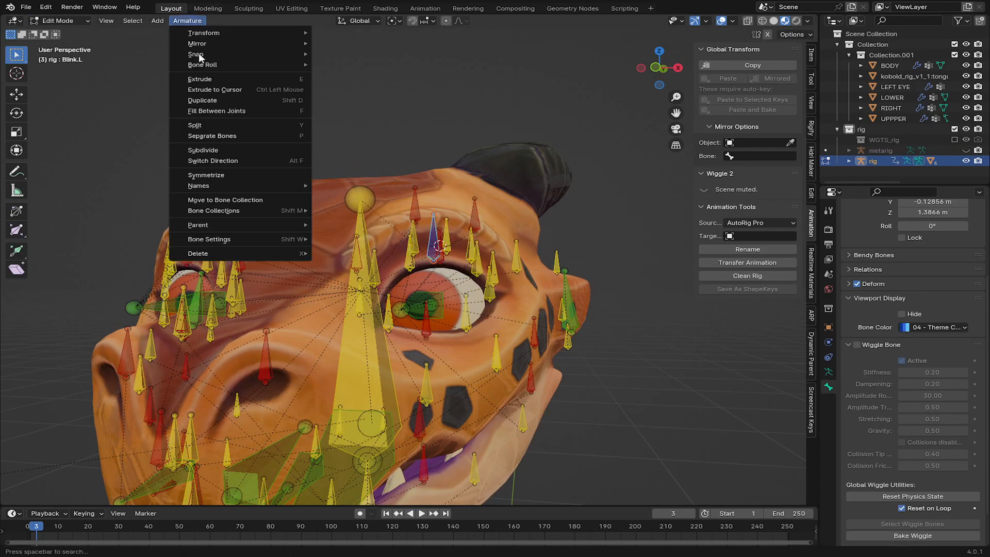
pyautogui.click(217, 175)
pyautogui.moveTo(271, 273); pyautogui.dragTo(303, 272, button='middle')
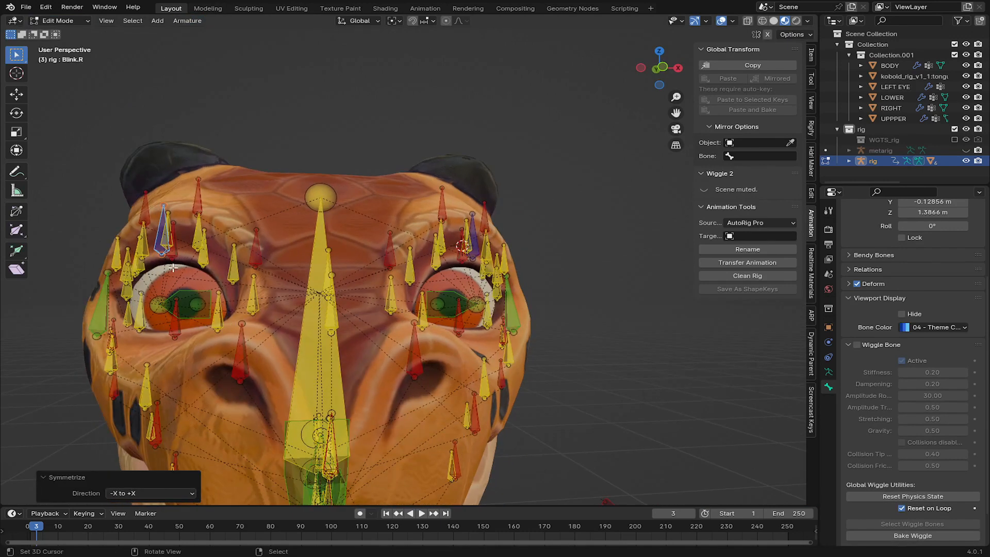
# Leave armature editing and put the rig into Pose Mode, with the whole face in view
pyautogui.click(59, 21)
pyautogui.click(67, 26)
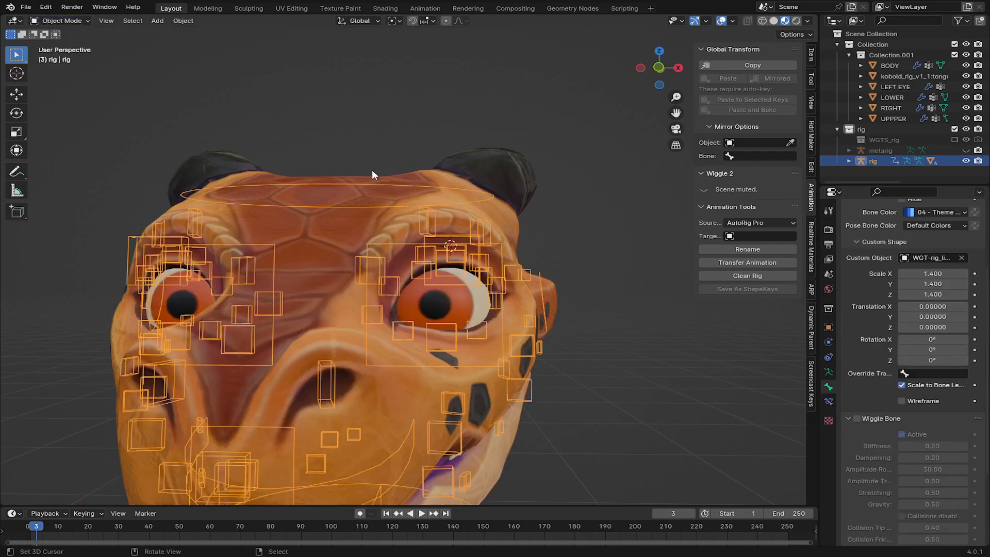
pyautogui.moveTo(372, 169); pyautogui.dragTo(453, 231, button='middle')
pyautogui.click(63, 23)
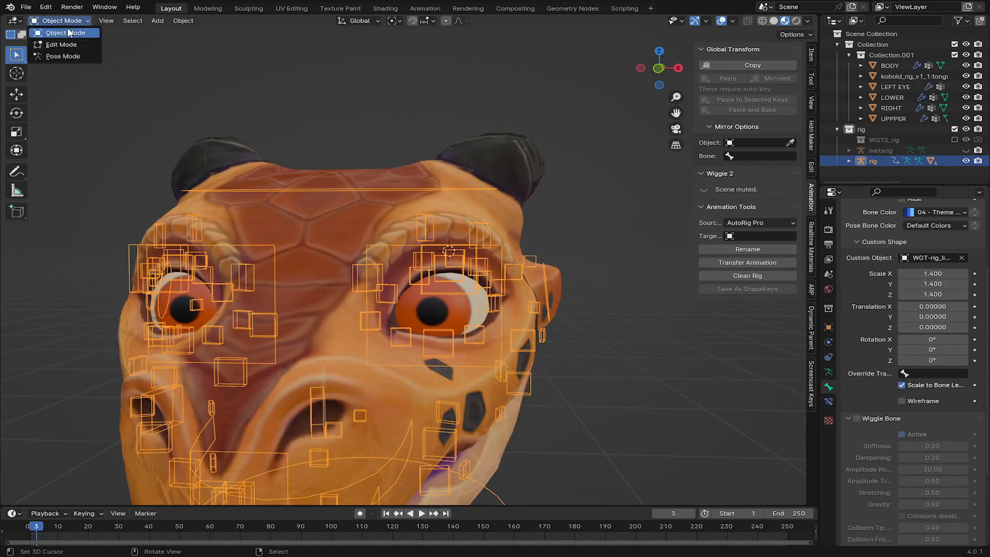
pyautogui.click(56, 51)
pyautogui.scroll(-3, 314, 210)
pyautogui.moveTo(313, 209); pyautogui.dragTo(398, 246, button='middle')
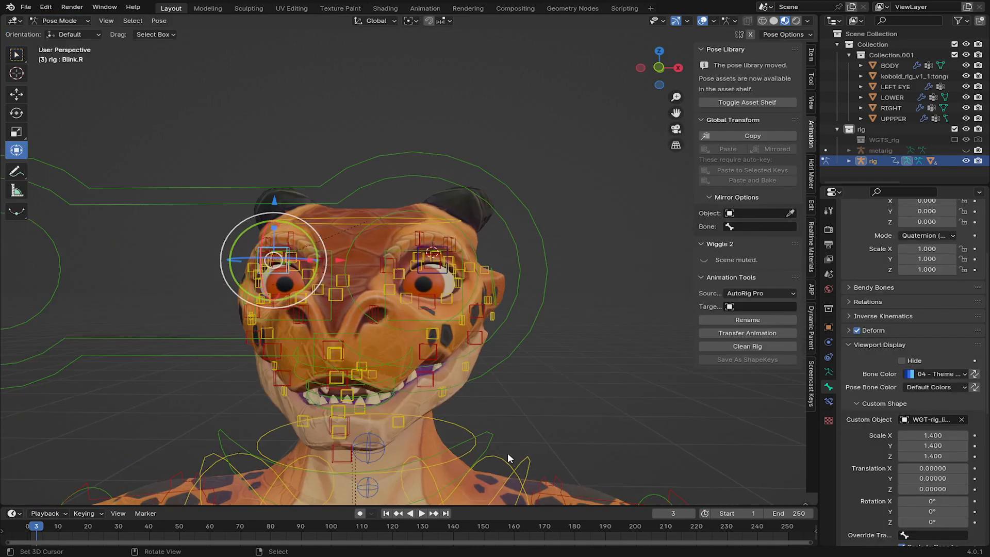
# Try rotating the neck bone and moving the Blink.L bone freely, cancelling both transforms
pyautogui.rightClick(449, 424)
pyautogui.press('r')
pyautogui.rightClick(461, 318)
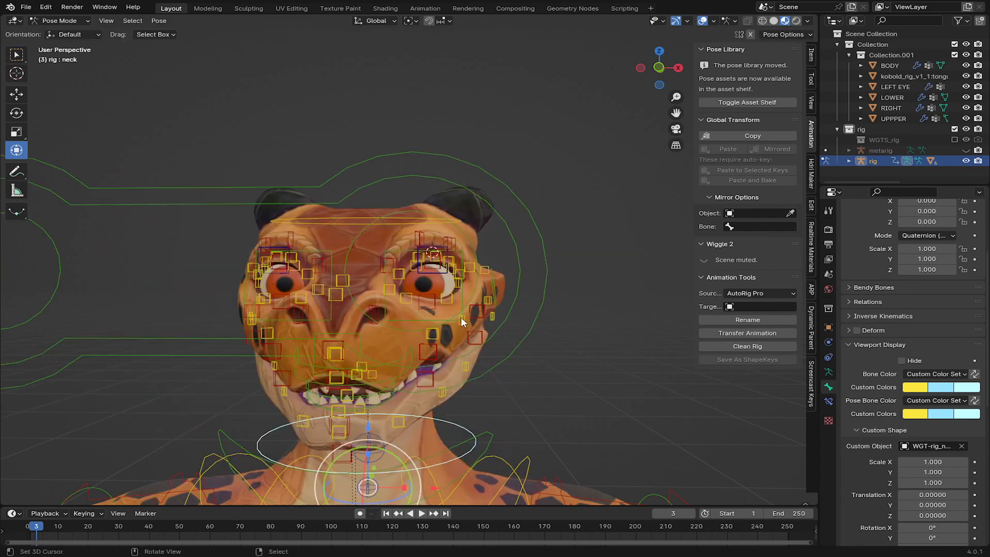
pyautogui.rightClick(441, 273)
pyautogui.press('g')
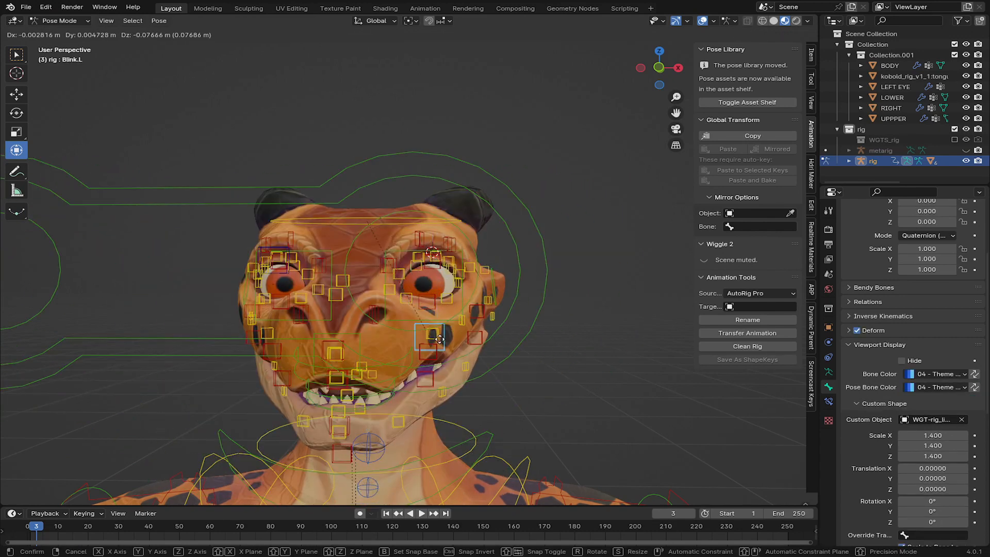
pyautogui.scroll(2, 442, 312)
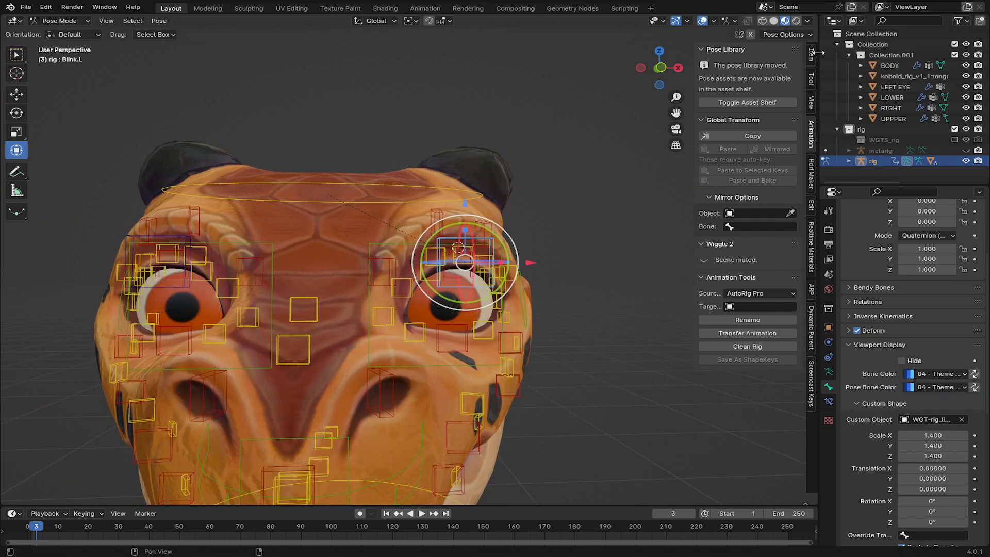
# Show Blink.L's transform values and try moving the bone along global Z to check which local location axis responds
pyautogui.click(813, 53)
pyautogui.press('g')
pyautogui.press('z')
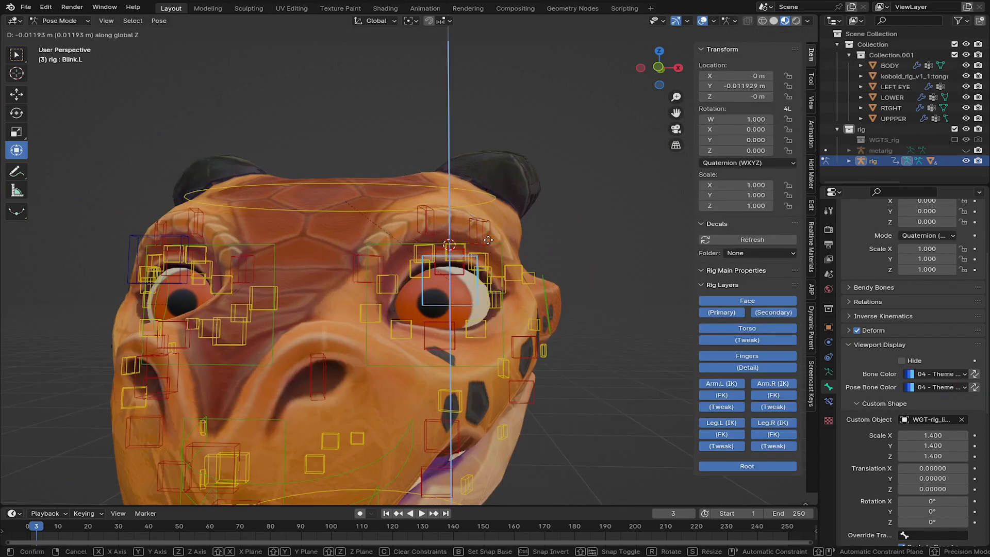
pyautogui.press('Escape')
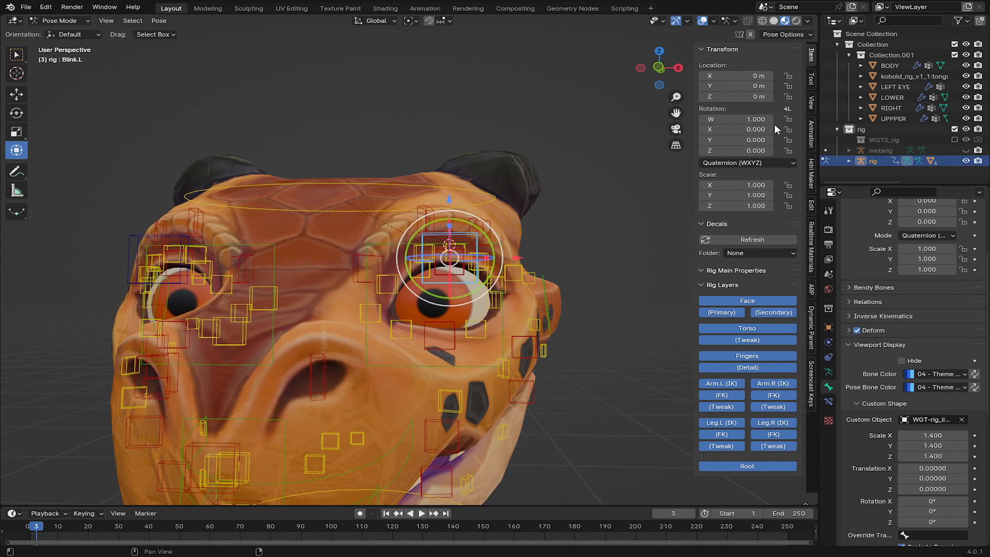
pyautogui.press('g')
pyautogui.press('z')
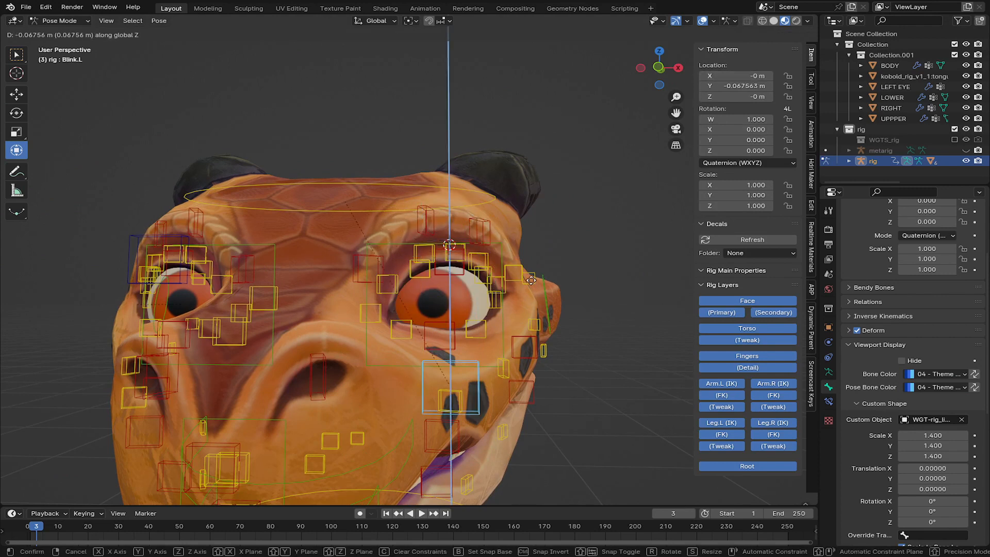
pyautogui.press('Escape')
# Lock the X and Z location of Blink.L and test that the bone only moves along its local Y axis
pyautogui.click(789, 95)
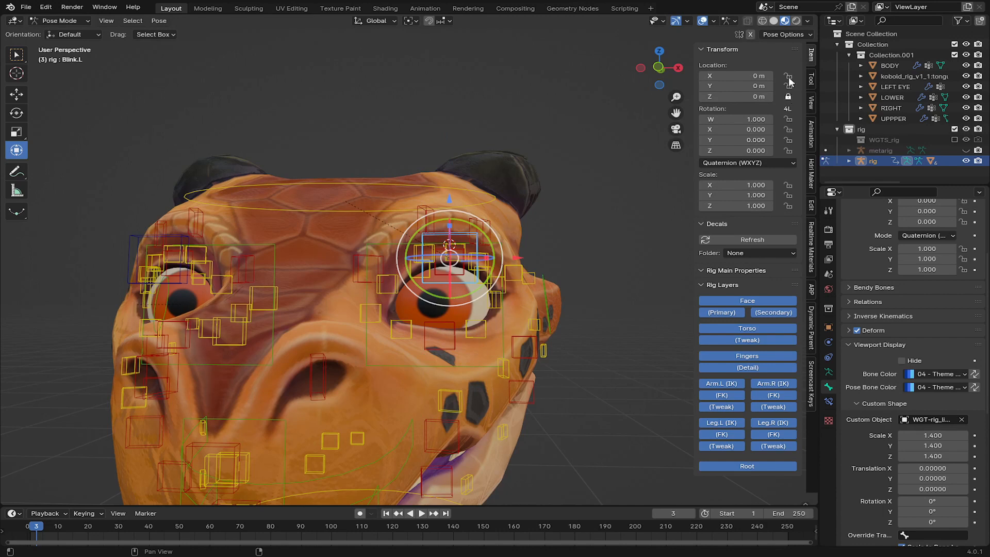
pyautogui.press('g')
pyautogui.press('z')
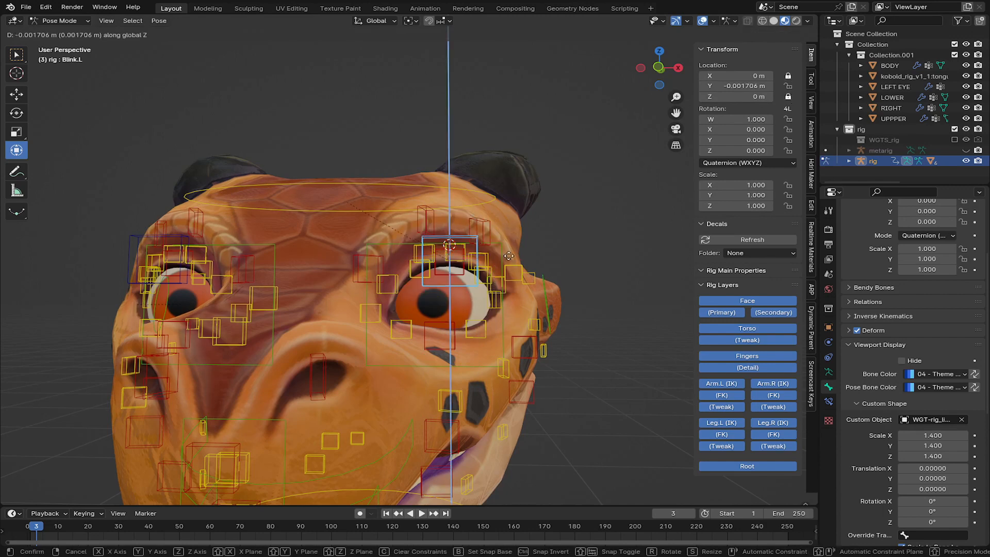
pyautogui.rightClick(471, 402)
pyautogui.press('g')
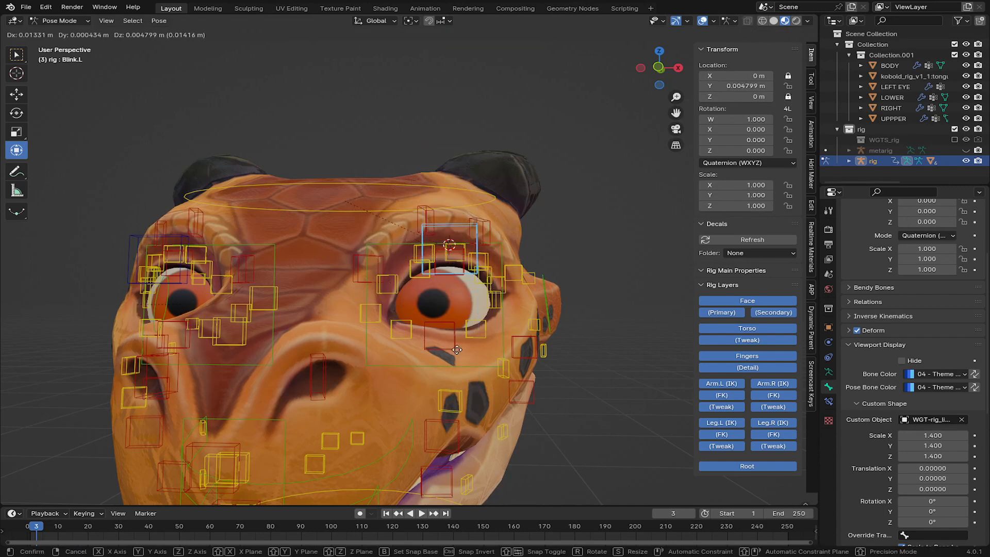
pyautogui.press('Escape')
# Add a Limit Location constraint to the Blink.L bone
pyautogui.click(829, 401)
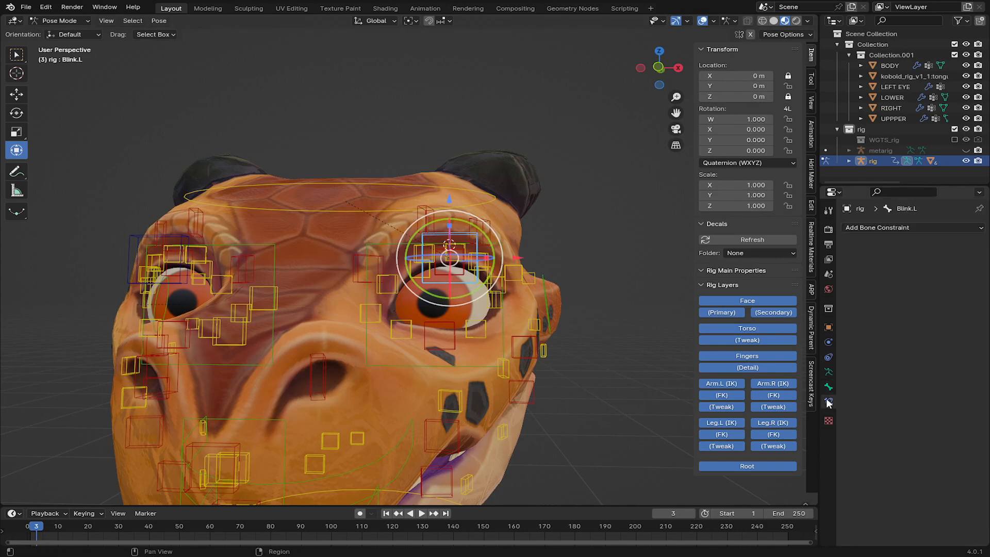
pyautogui.click(902, 227)
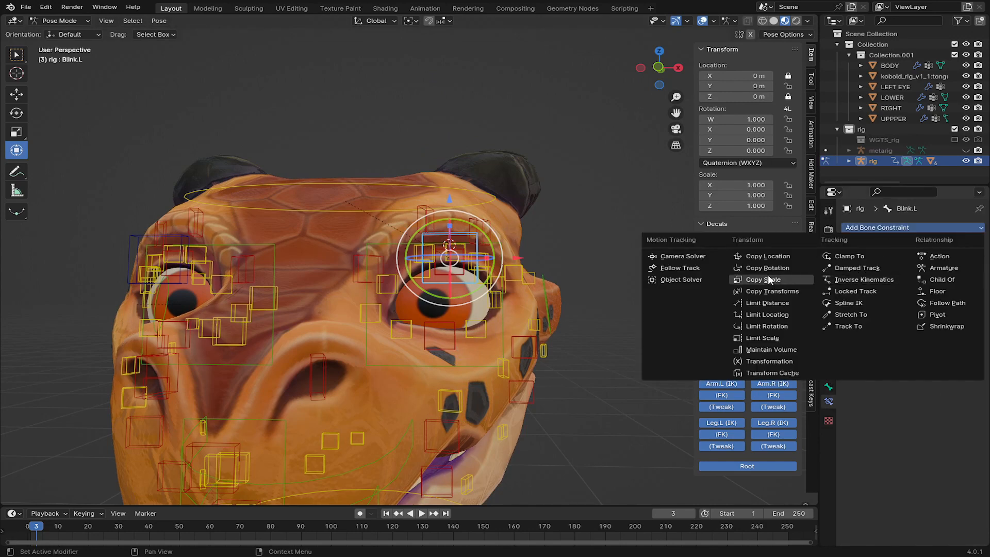
pyautogui.click(759, 315)
# Move Blink.L down about 0.035 m along global Z and check its Y location value
pyautogui.press('g')
pyautogui.press('z')
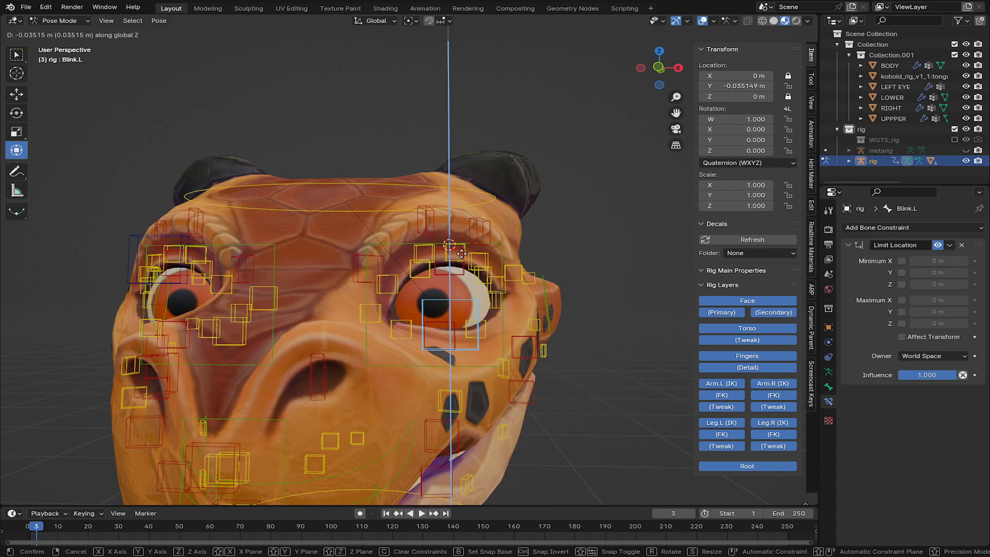
pyautogui.click(461, 253)
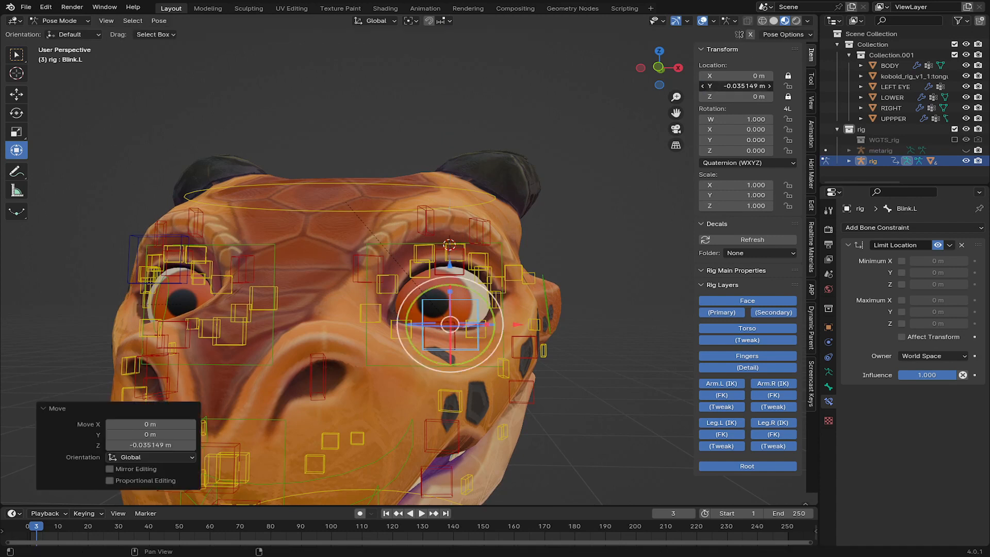
pyautogui.click(740, 86)
pyautogui.press('Escape')
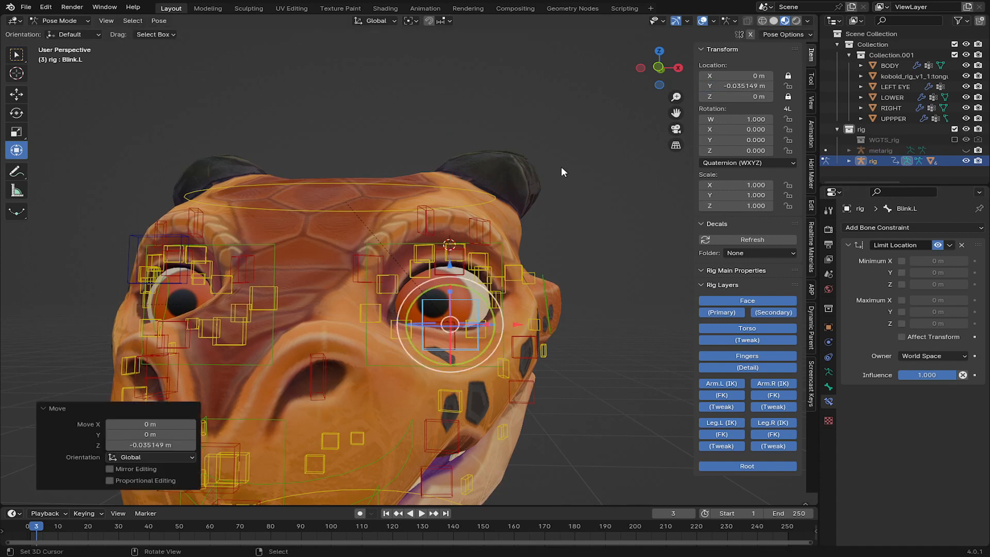
# Enable the Minimum Y and Maximum Y limits of the Limit Location constraint and set its owner to Local With Parent
pyautogui.click(901, 272)
pyautogui.click(901, 311)
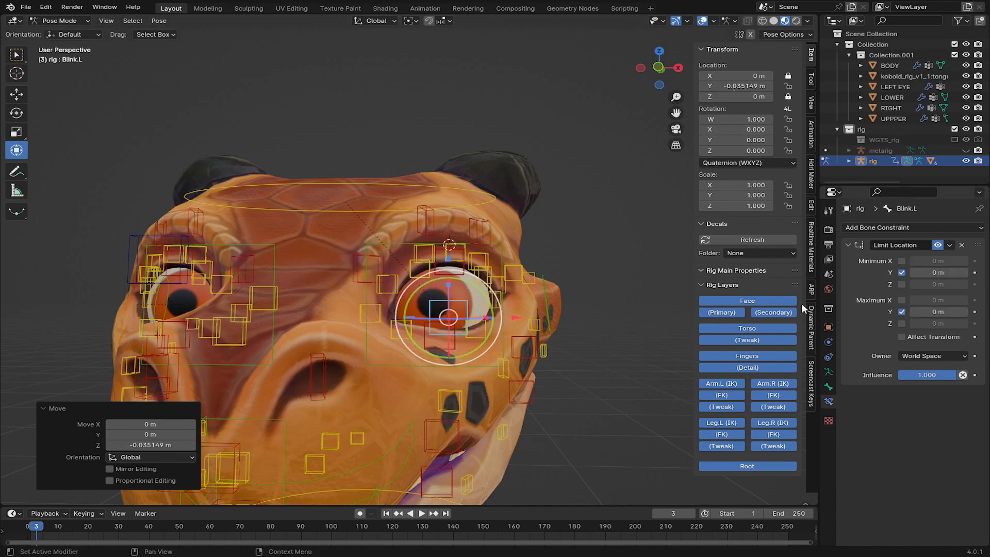
pyautogui.moveTo(541, 289); pyautogui.dragTo(382, 258, button='middle')
pyautogui.click(910, 356)
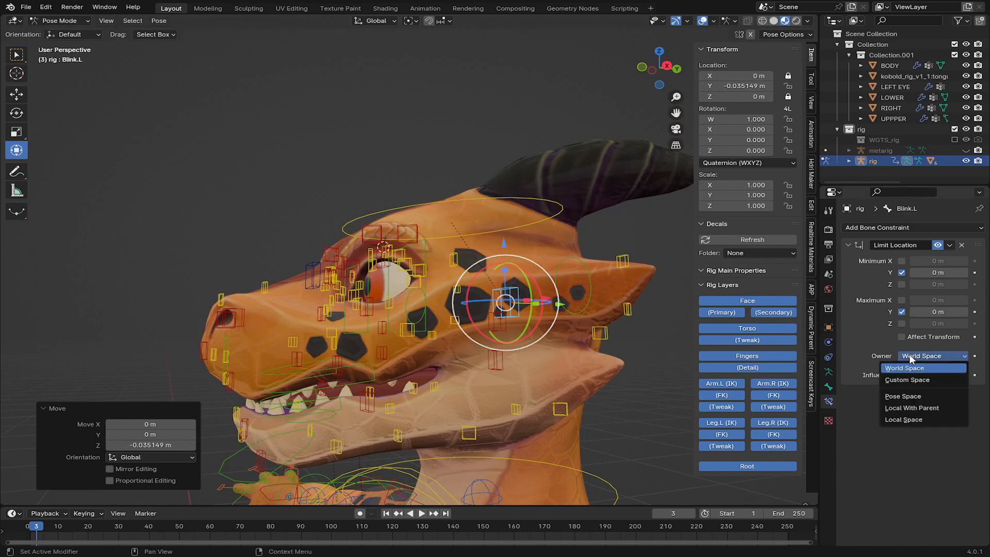
pyautogui.click(918, 407)
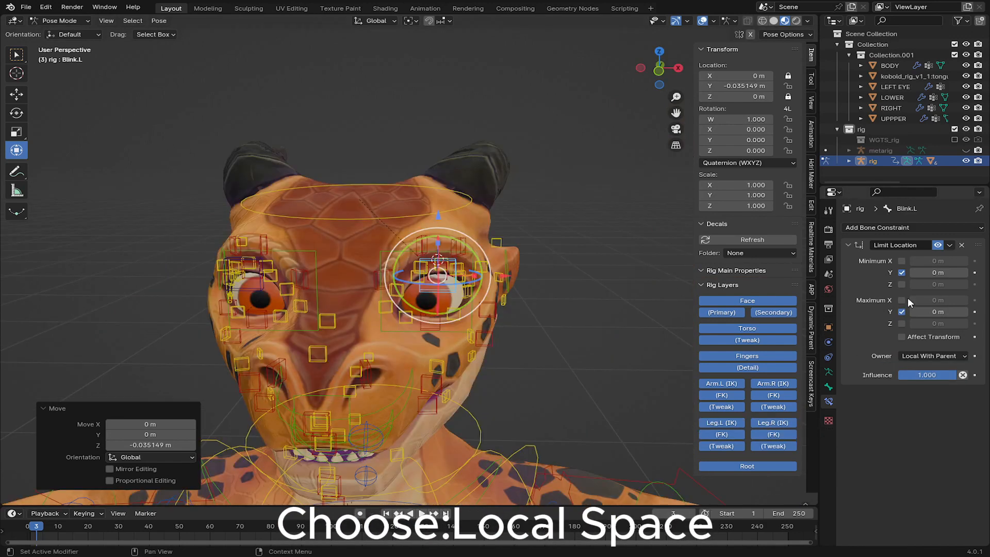
# Set the constraint's Minimum Y to -0.0351 m and test-move Blink.L against the limit
pyautogui.write('-0.0351 m')
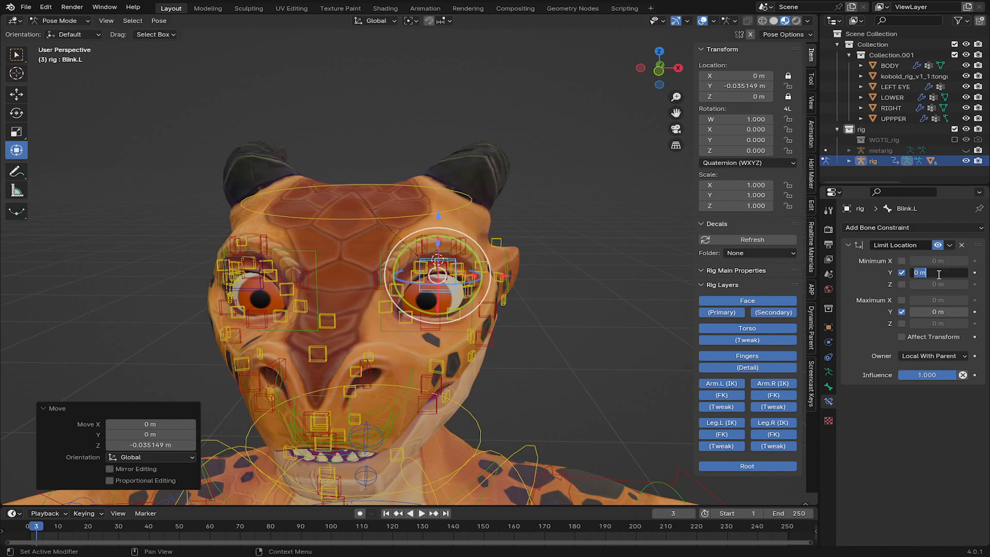
pyautogui.scroll(3, 463, 199)
pyautogui.press('g')
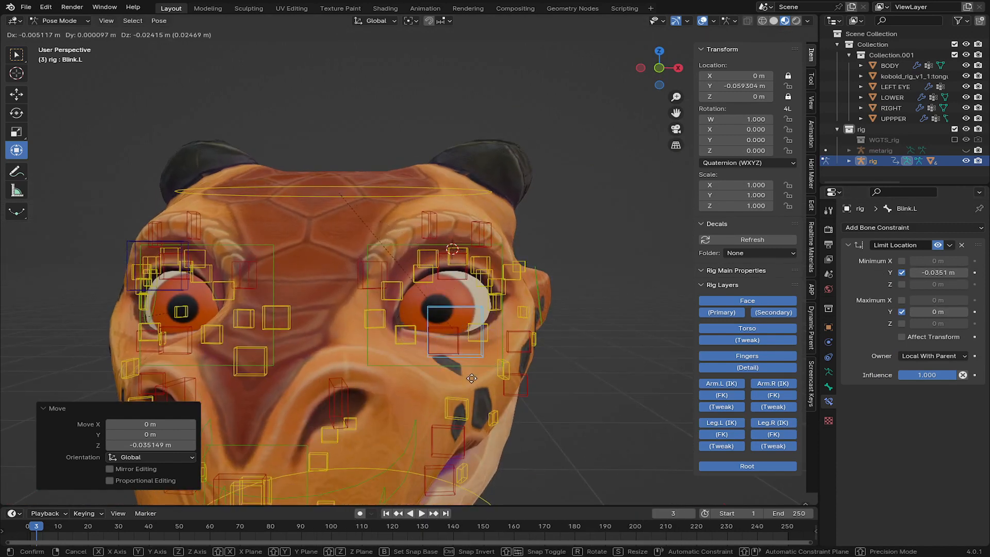
pyautogui.rightClick(475, 287)
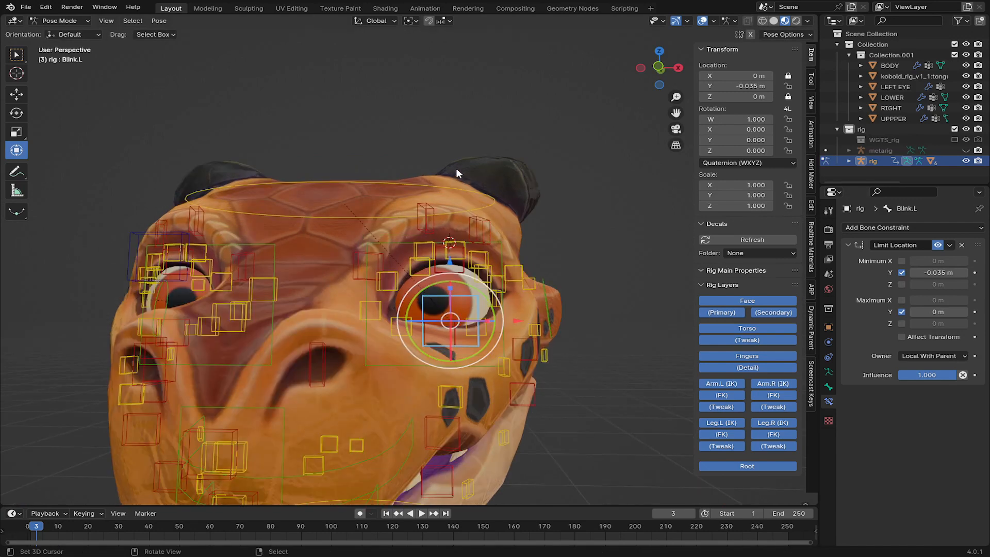
# Show the BODY mesh's shape keys, return to posing the rig, and copy Blink.L's Y location as a new driver
pyautogui.rightClick(478, 170)
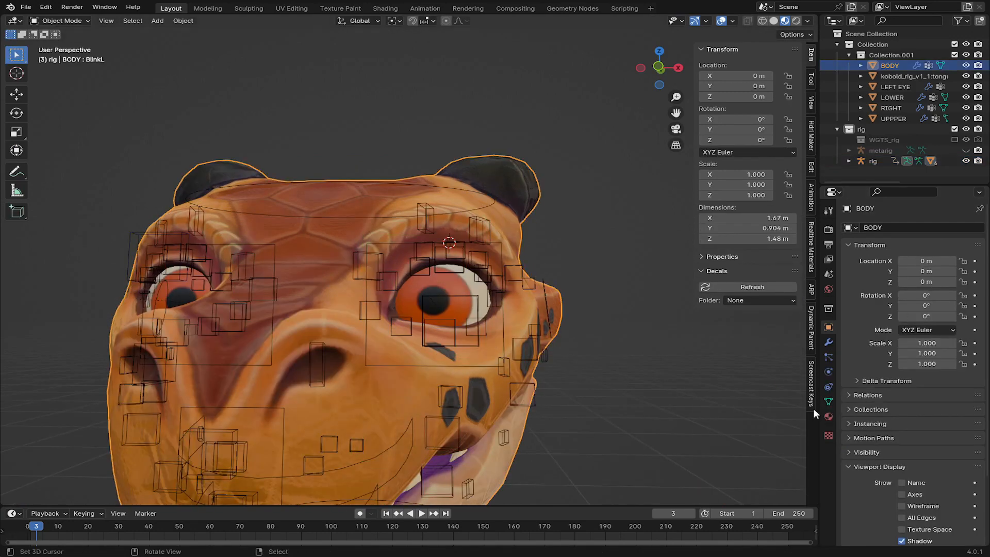
pyautogui.click(828, 402)
pyautogui.click(421, 258)
pyautogui.hotkey('ctrl', 'Tab')
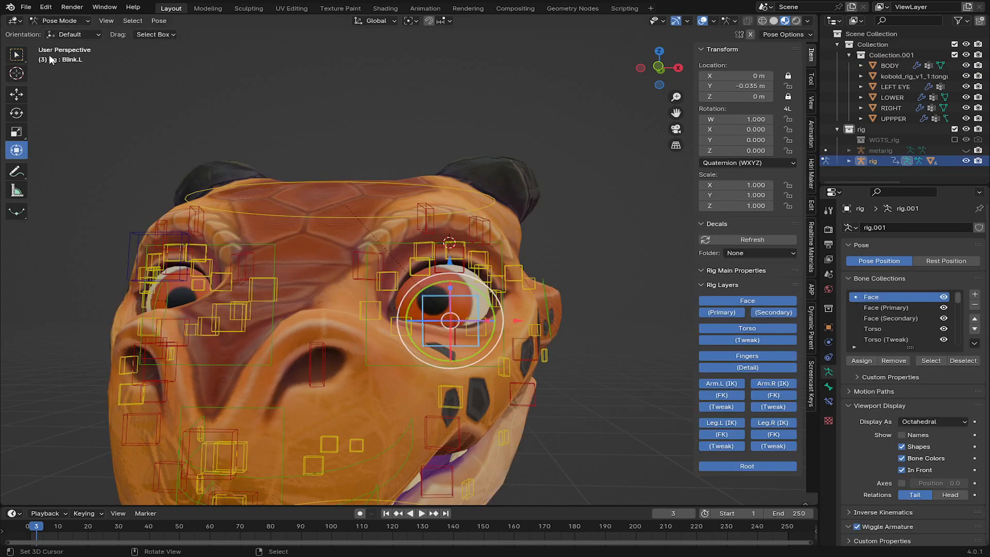
pyautogui.rightClick(730, 86)
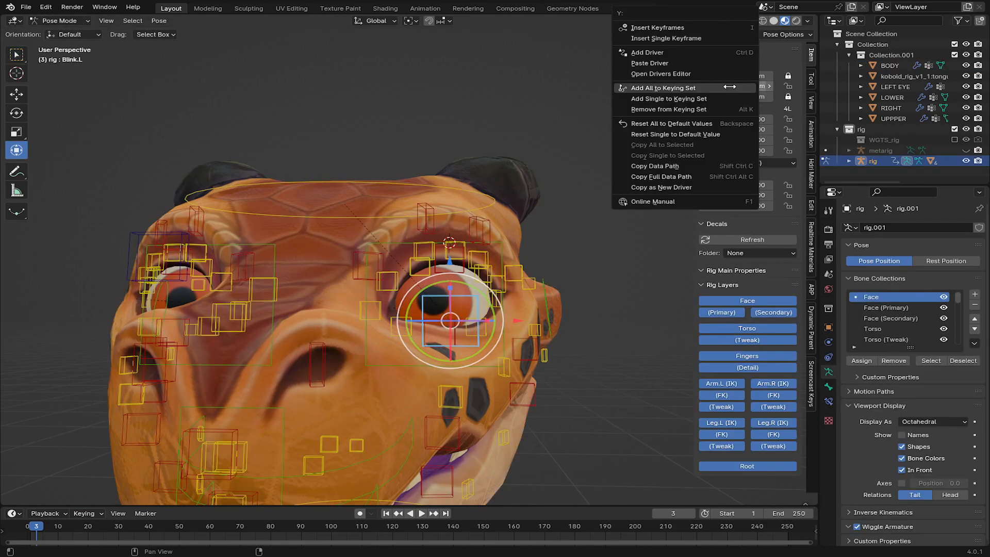
pyautogui.click(680, 189)
# Paste the copied driver onto the value of BODY's BlinkL shape key
pyautogui.click(502, 165)
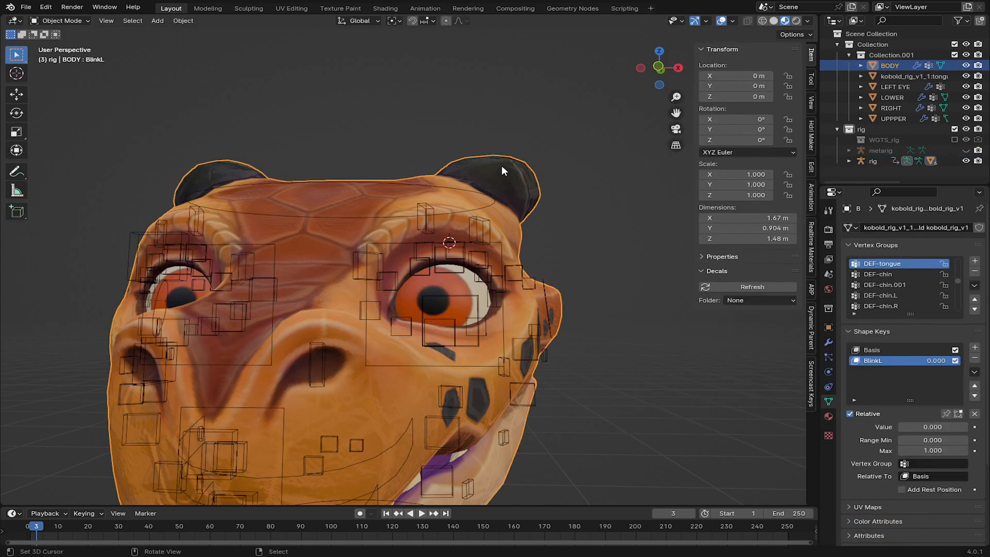
pyautogui.rightClick(915, 425)
pyautogui.click(929, 423)
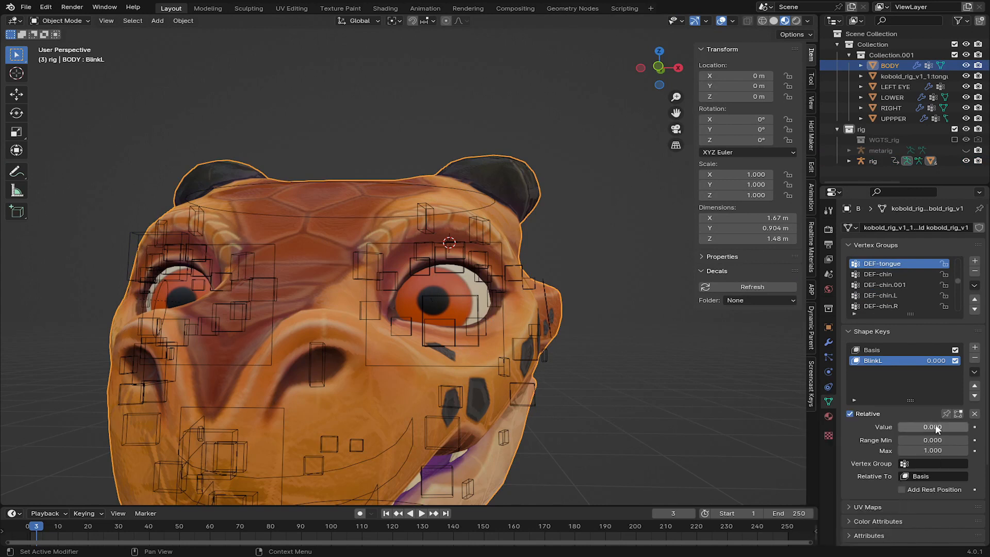
pyautogui.rightClick(935, 424)
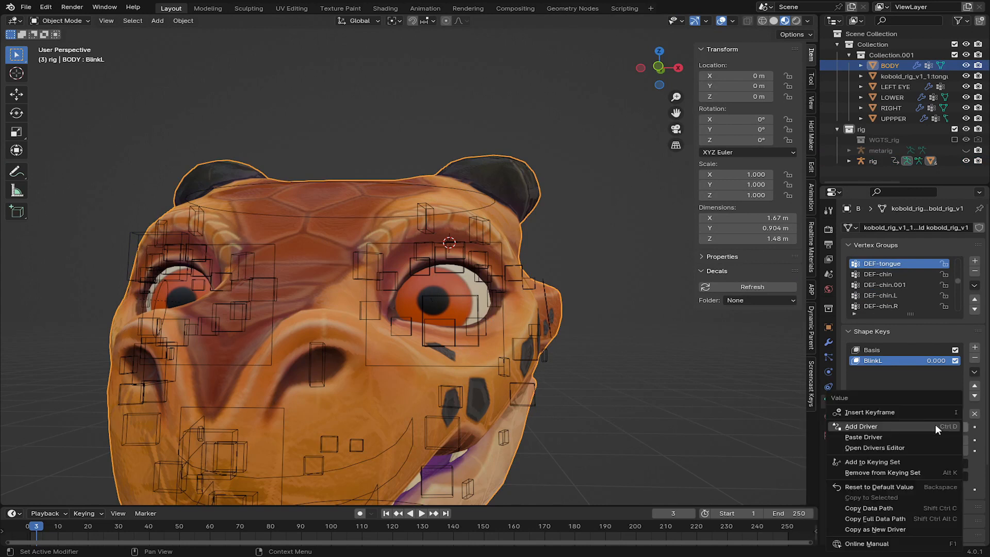
pyautogui.click(880, 437)
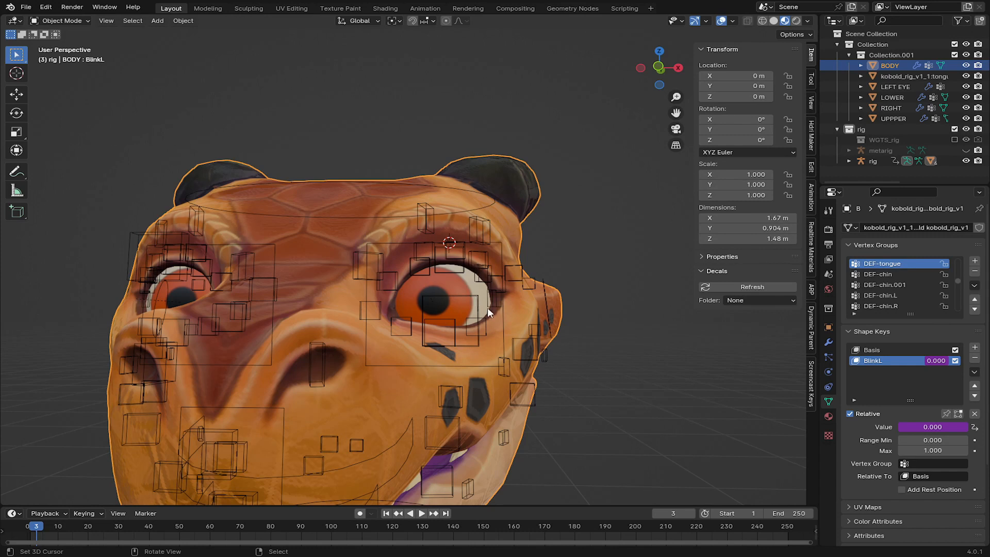
# Edit the driver on BODY's BlinkL shape key value and set its type to Scripted Expression
pyautogui.rightClick(923, 428)
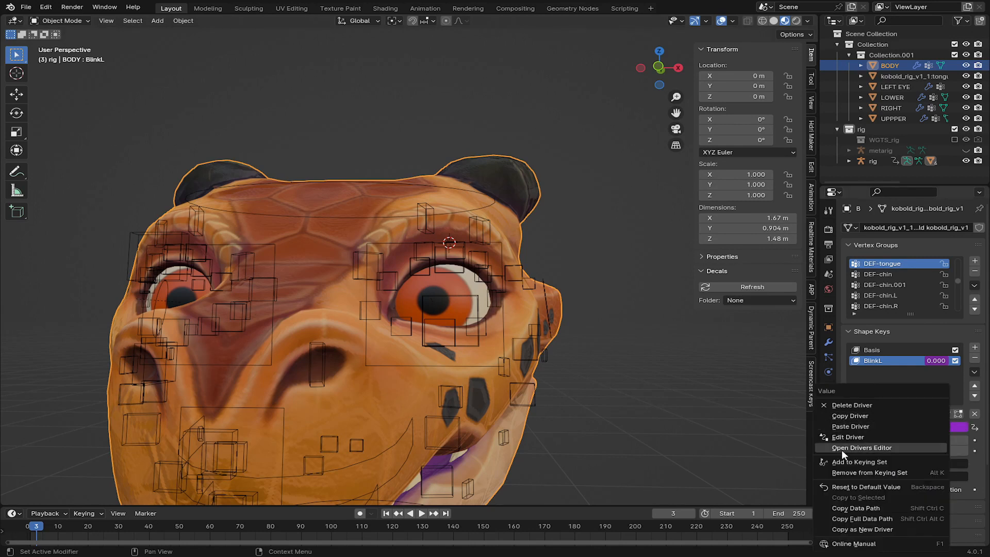
pyautogui.click(838, 436)
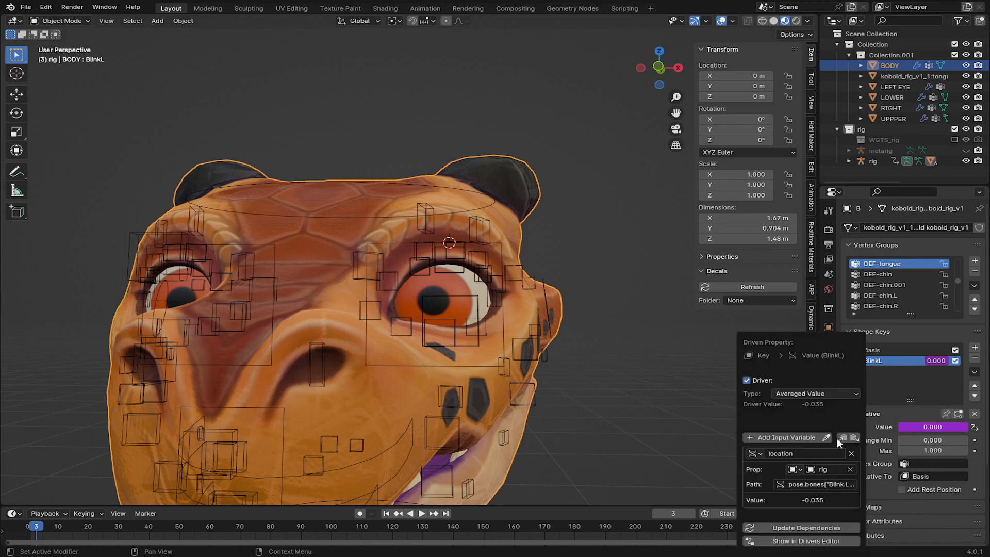
pyautogui.click(791, 395)
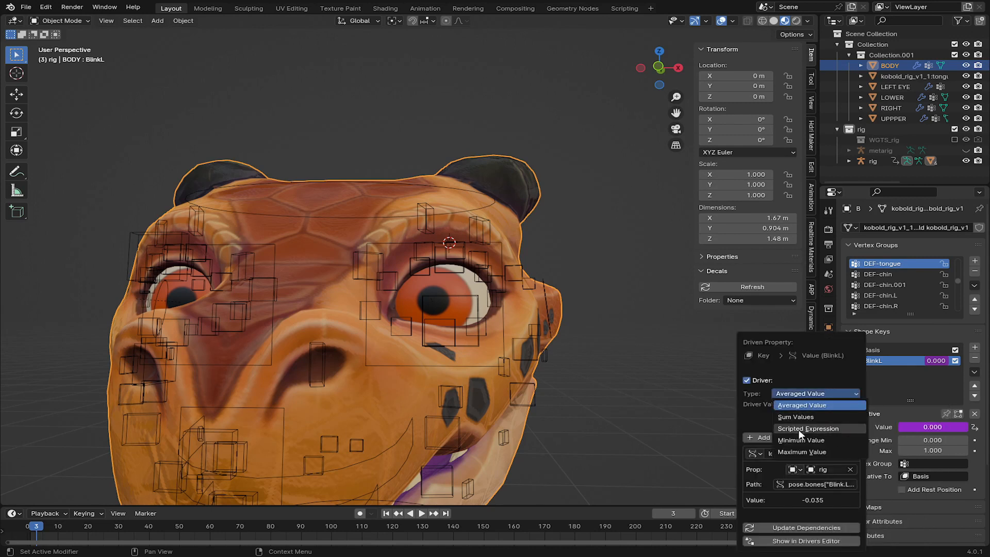
pyautogui.click(800, 429)
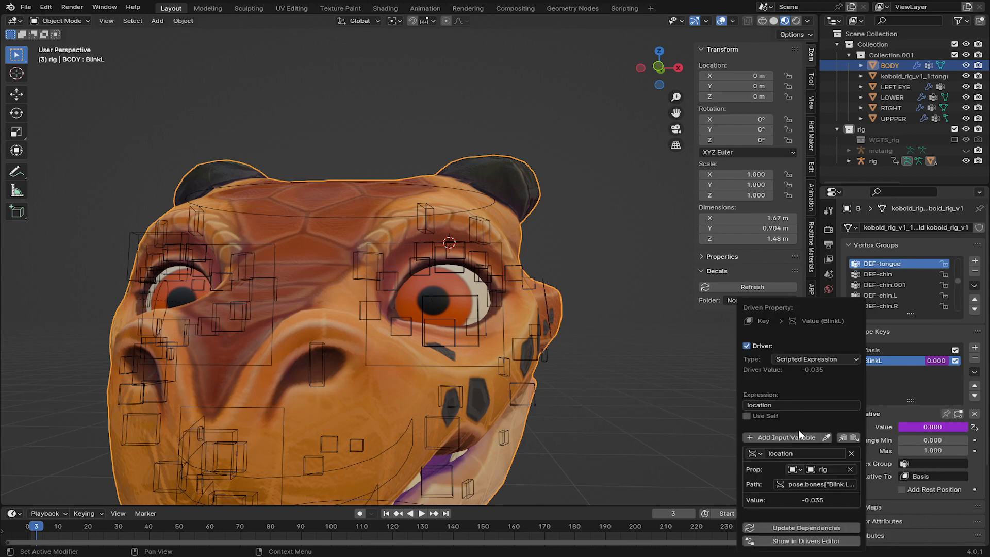
# Invert the BlinkL driver's result by setting its expression to location*-1
pyautogui.click(782, 404)
pyautogui.click(766, 416)
pyautogui.click(772, 414)
pyautogui.click(780, 403)
pyautogui.click(780, 402)
pyautogui.write('*-1')
pyautogui.press('Return')
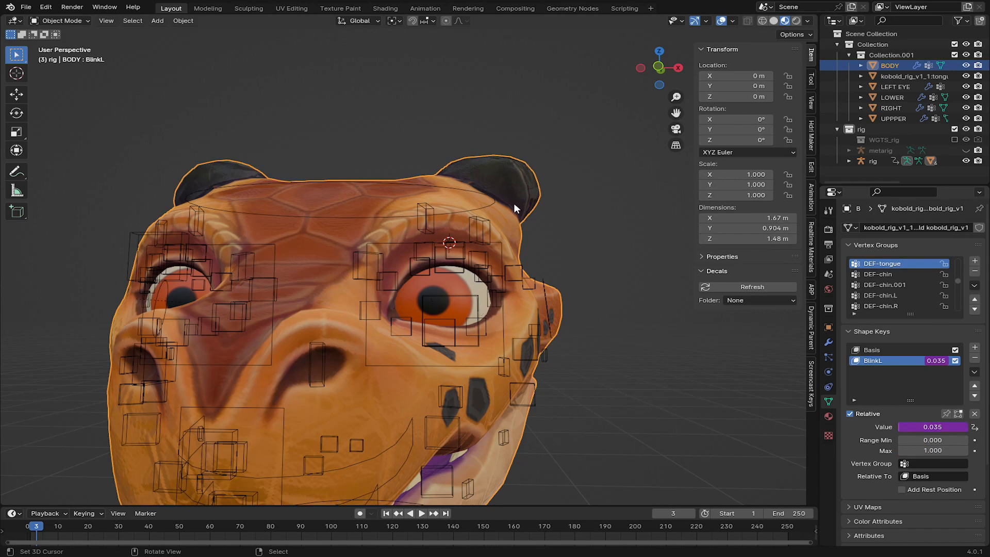
# Reopen the BlinkL value's driver for editing and change its expression to location*-(100/35)
pyautogui.rightClick(923, 427)
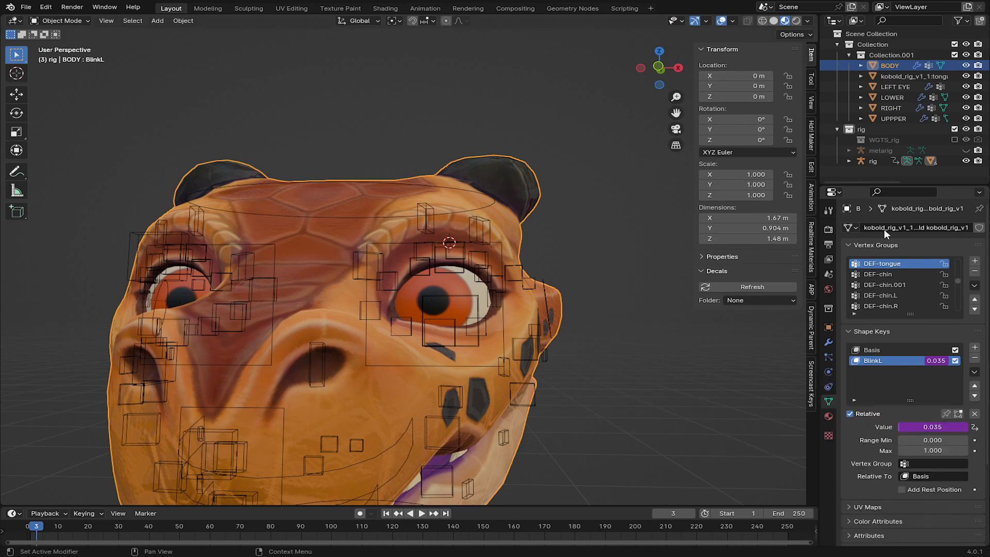
pyautogui.rightClick(941, 428)
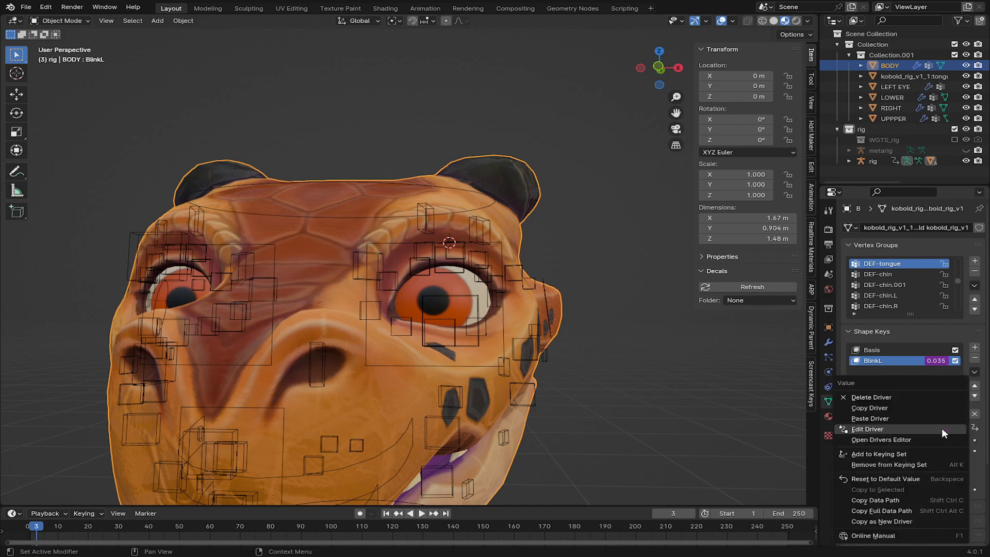
pyautogui.click(899, 431)
pyautogui.moveTo(844, 303); pyautogui.dragTo(598, 321)
pyautogui.doubleClick(594, 363)
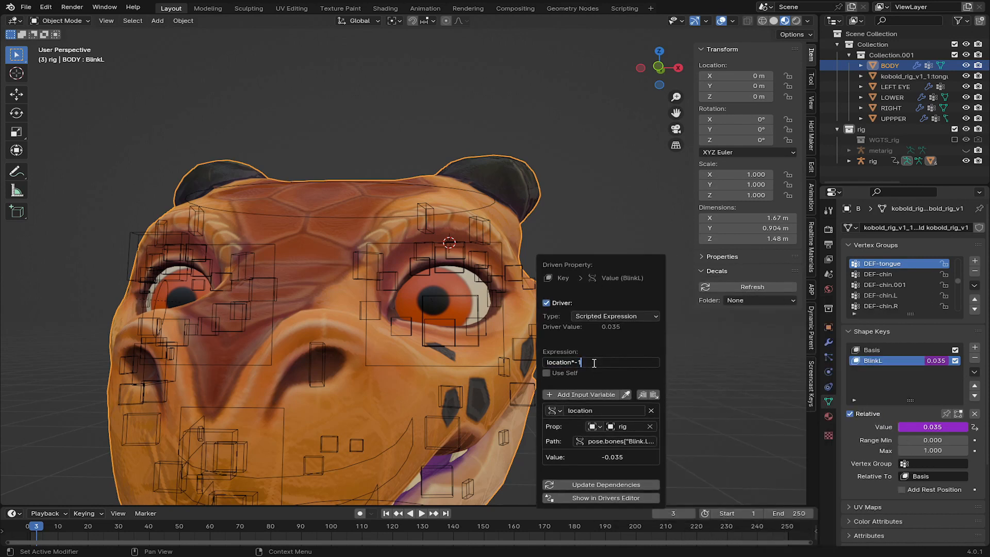
pyautogui.write('(')
pyautogui.write('100)')
pyautogui.press('BackSpace')
pyautogui.write('/35)')
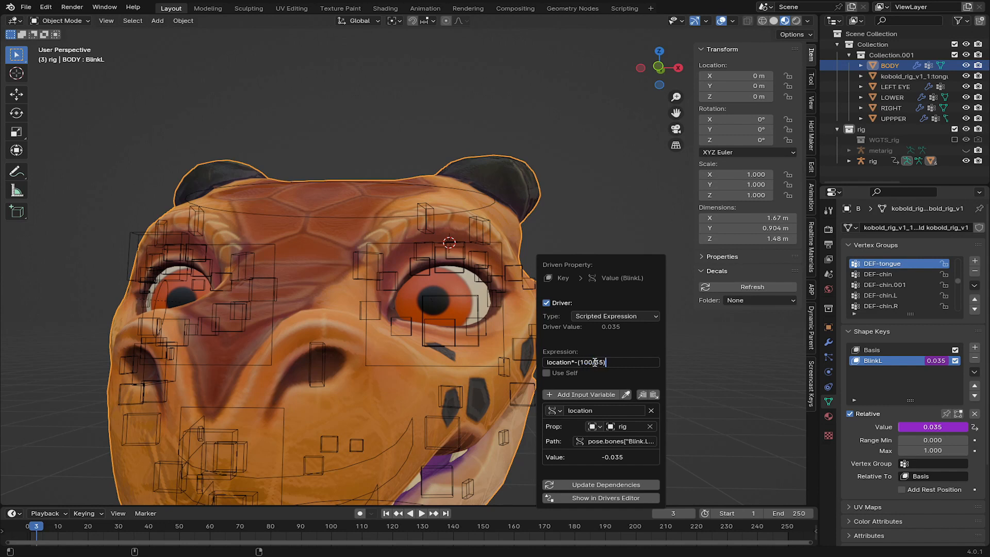
pyautogui.press('Return')
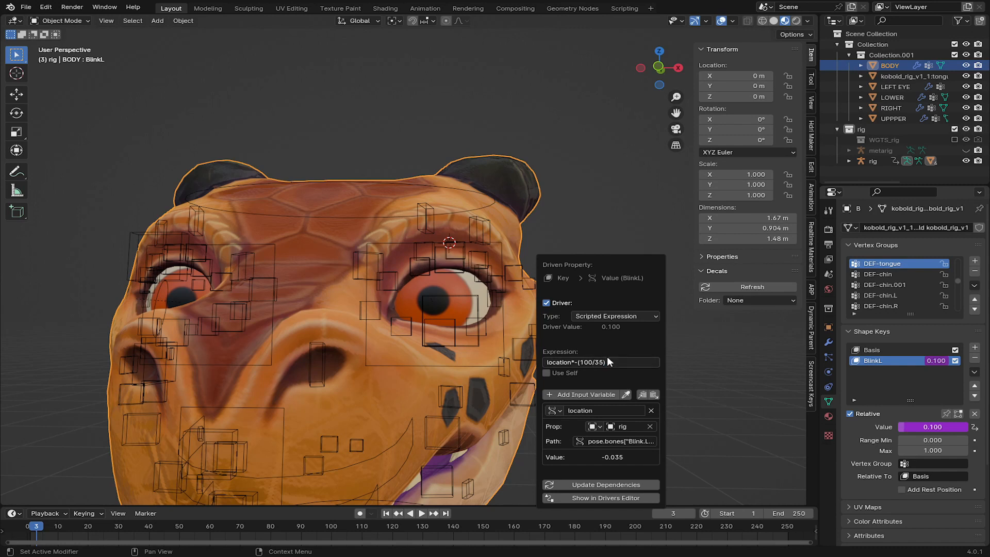
# Increase the multiplier in the BlinkL driver so the expression reads location*-(1000/35)
pyautogui.click(592, 362)
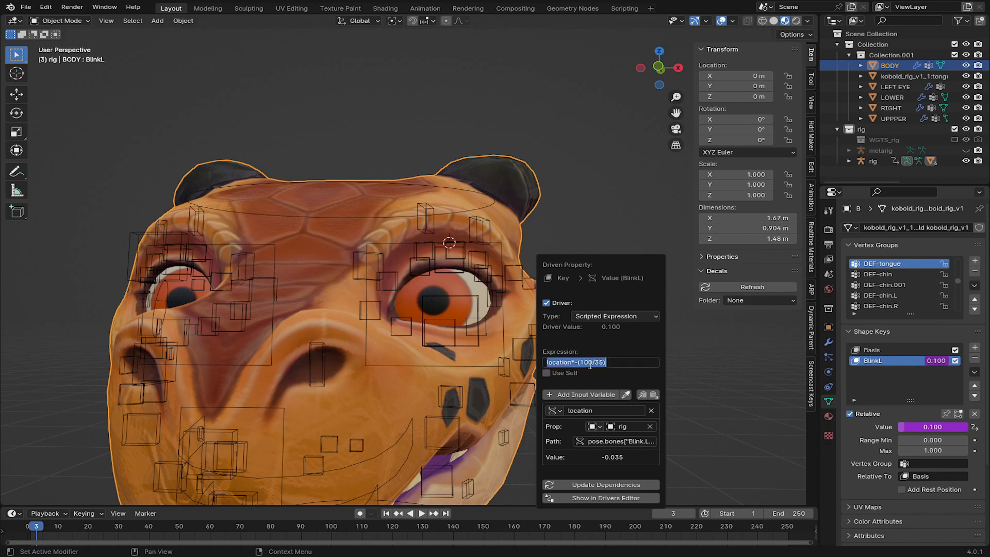
pyautogui.click(590, 363)
pyautogui.write('0')
pyautogui.press('Return')
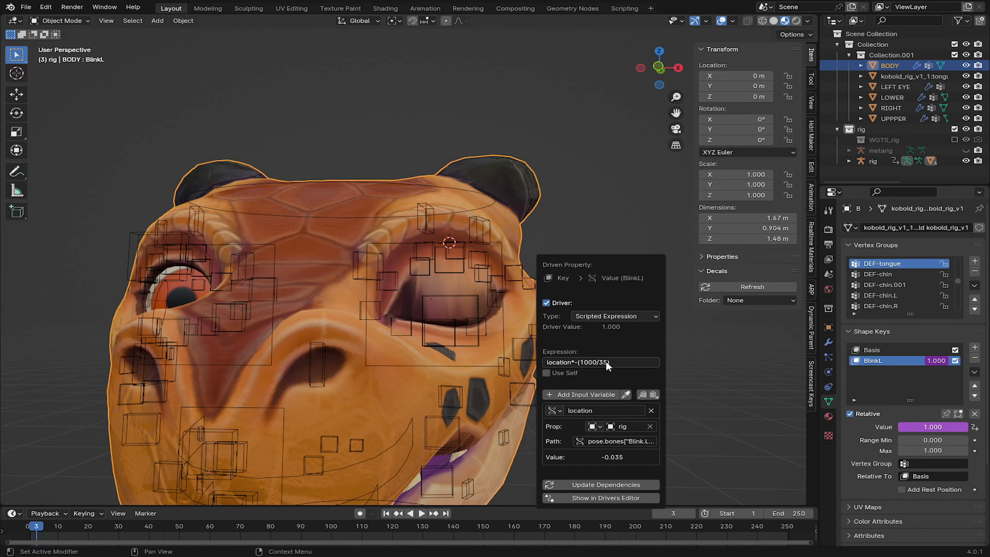
# Return to the rig's Blink.L bone and move it up and down to test the driven left-eye blink
pyautogui.rightClick(459, 300)
pyautogui.press('g')
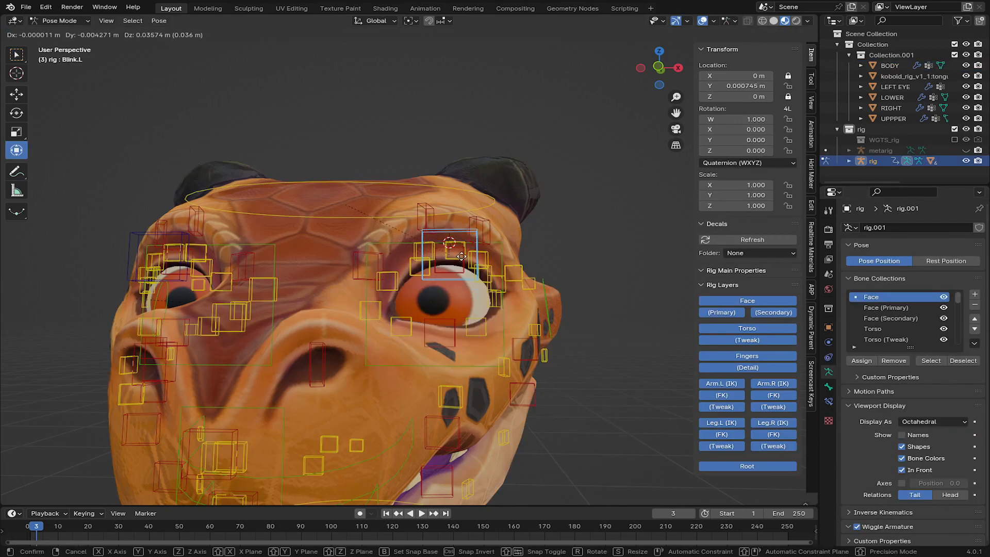